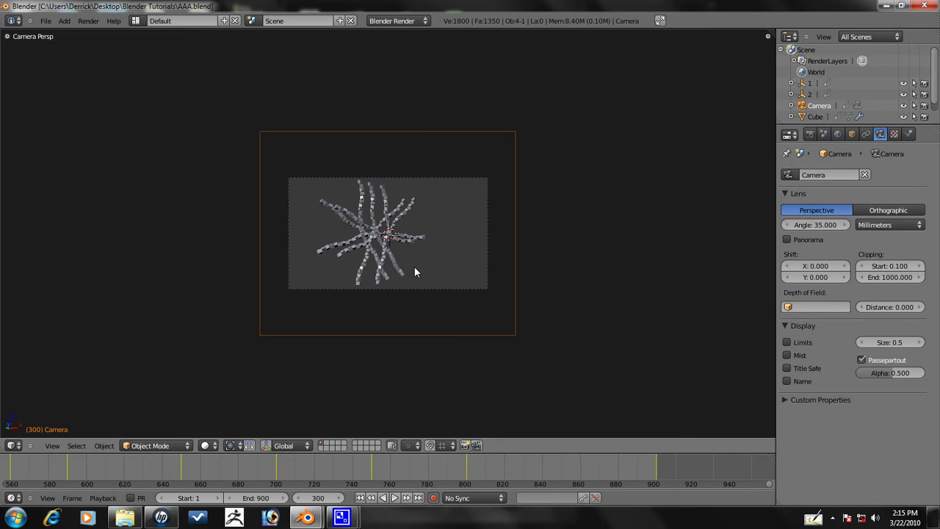
- Play the animation to frame 308 and lower the camera so the cube arms fit inside its frame, then fit the camera view
key(alt+a)
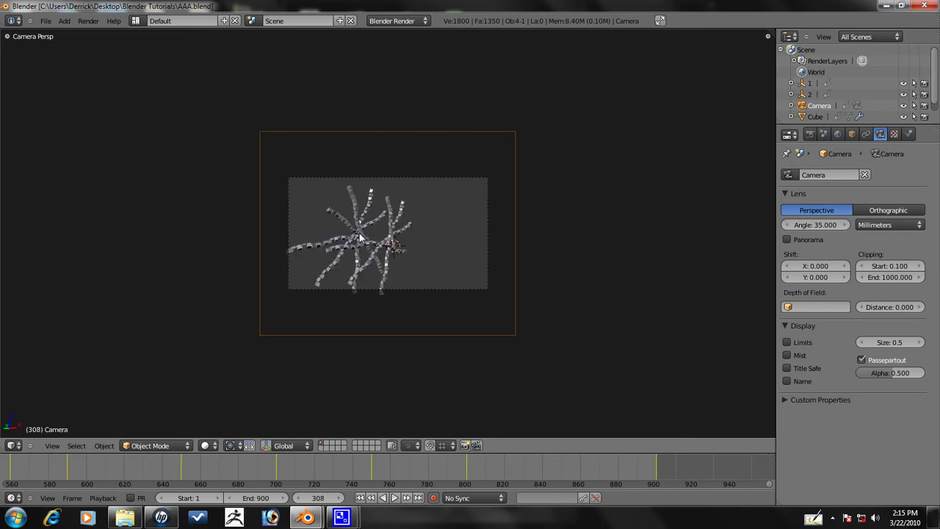
key(g)
click(155, 338)
key(g)
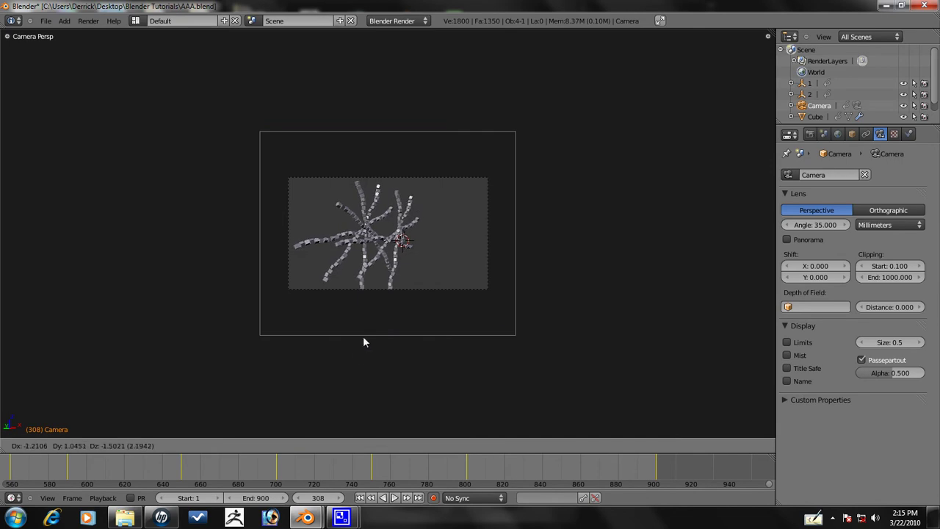
click(352, 356)
key(Home)
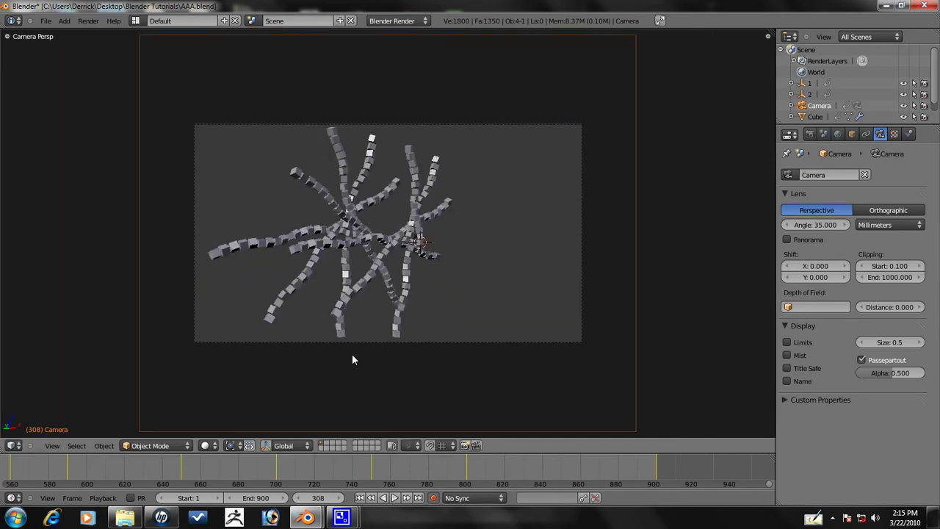
- Advance to frame 320 and pull the camera back along its local Z axis until all cubes fit inside the frame
key(Right)
key(Right)
key(Right)
key(Right)
key(Right)
key(Right)
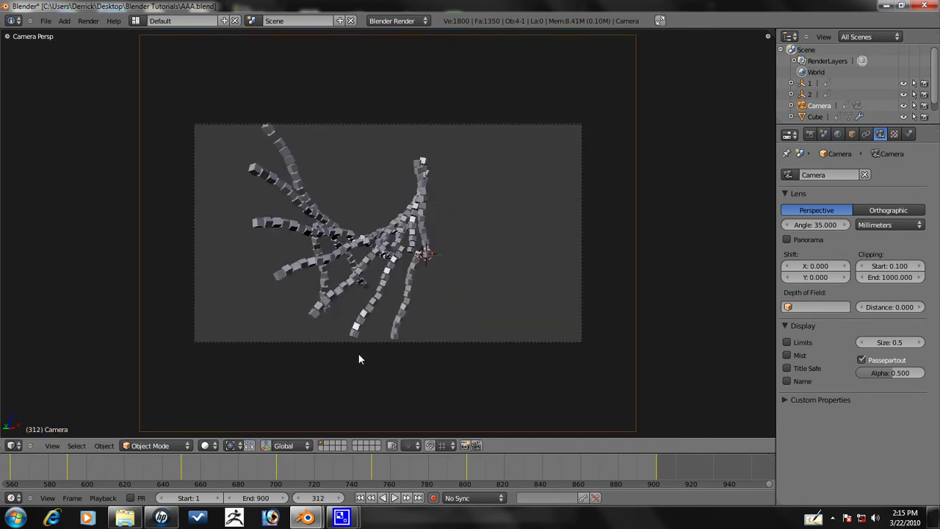
key(Right)
key(Right)
key(Right)
key(Right)
key(Right)
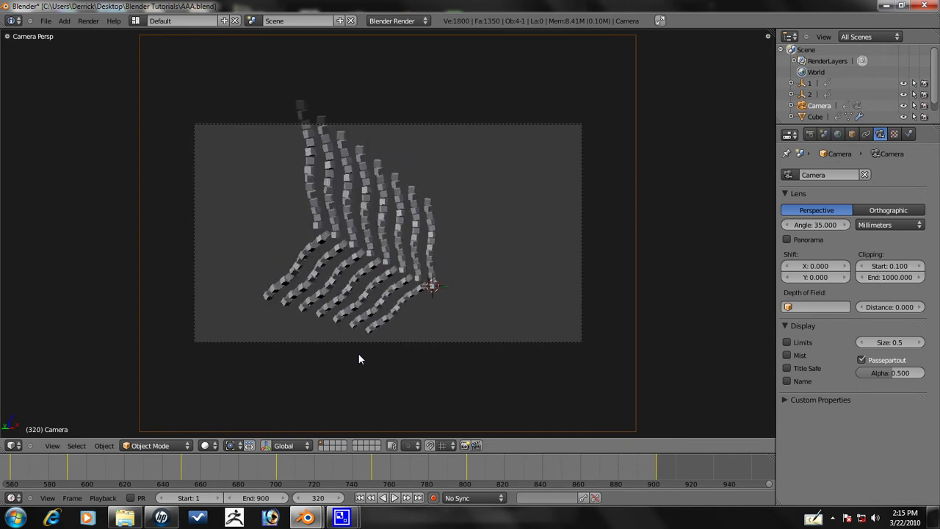
key(Left)
key(Left)
key(Left)
key(Left)
key(Right)
key(Right)
key(Right)
key(Right)
key(Right)
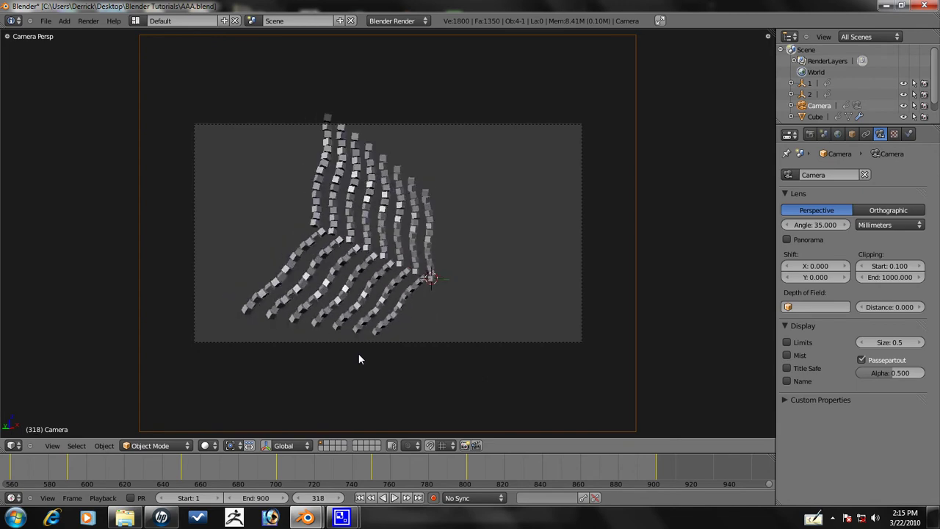
key(g)
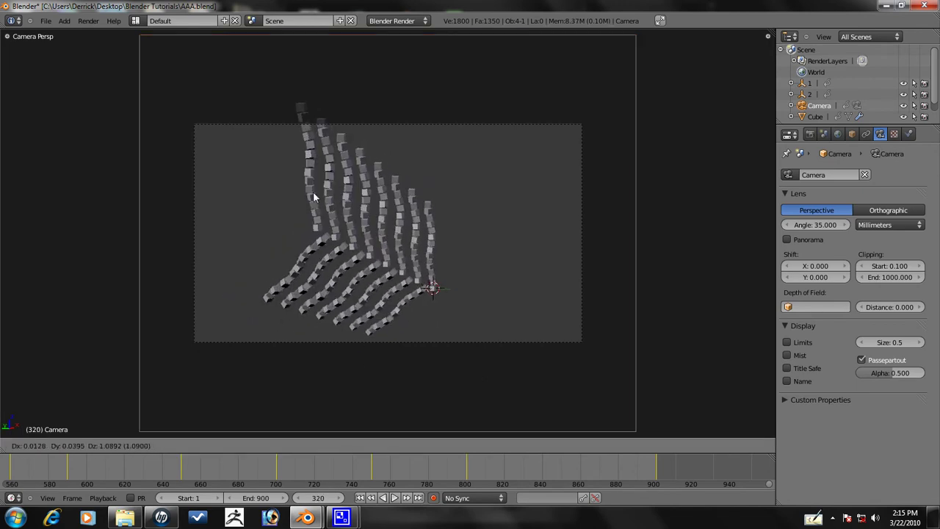
key(z)
key(z)
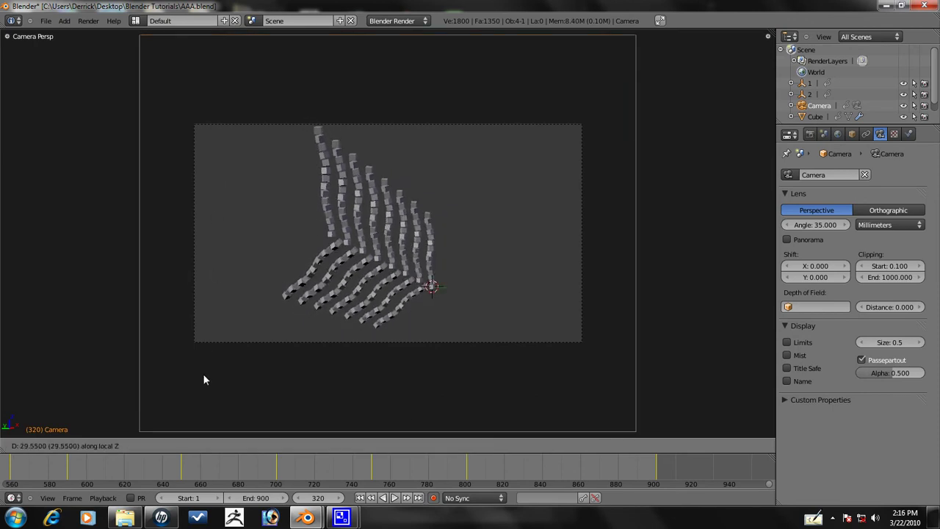
key(z)
click(251, 309)
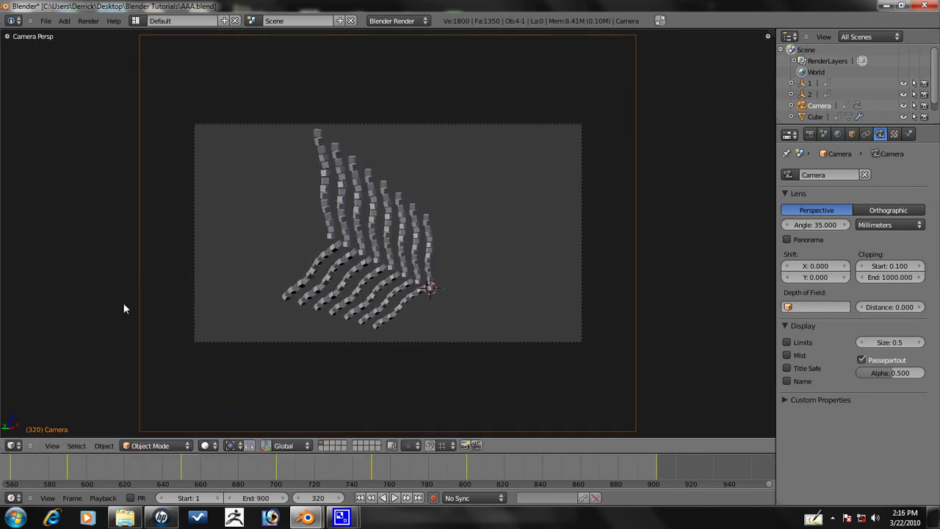
- Play the animation to frame 350 and shift the camera sideways to bring the cube arms back inside its frame
key(alt+a)
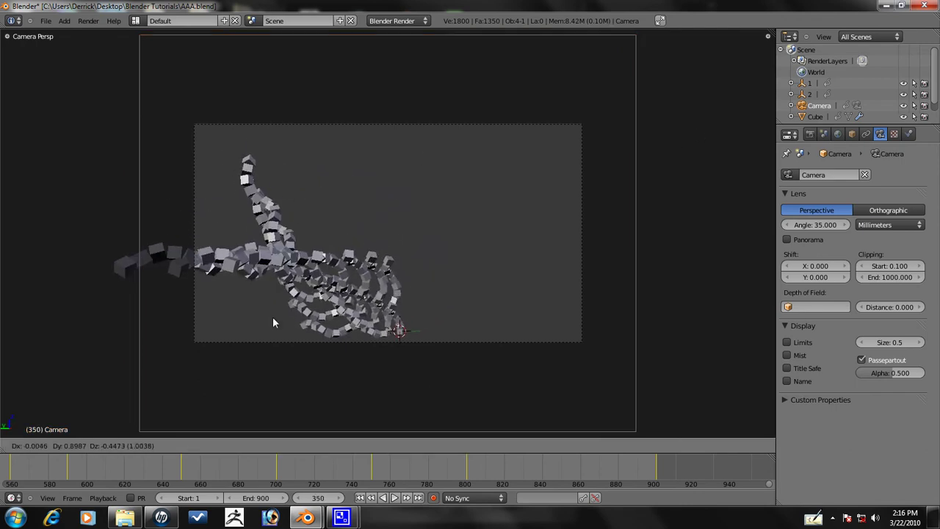
key(g)
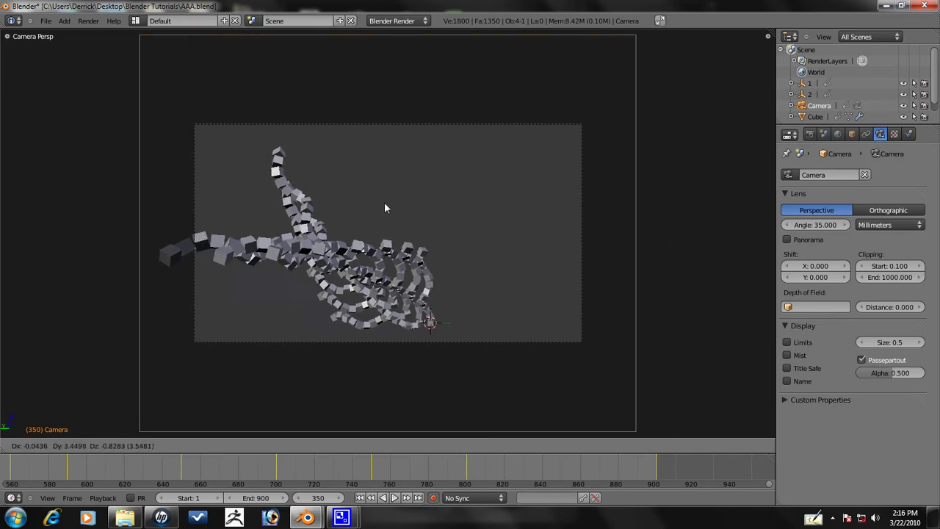
click(99, 312)
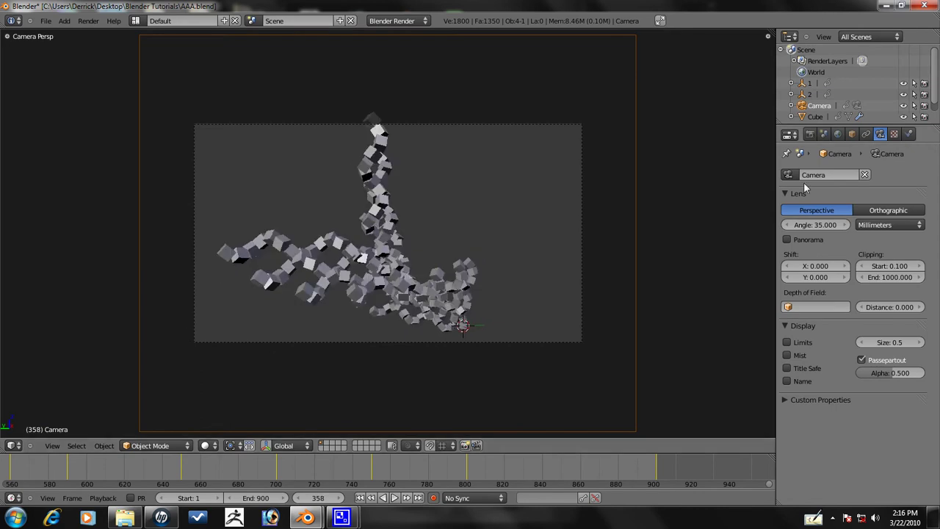
- At frame 358, pull the camera back along its local Z axis so the tallest cube arm fits inside the frame
key(g)
key(z)
key(z)
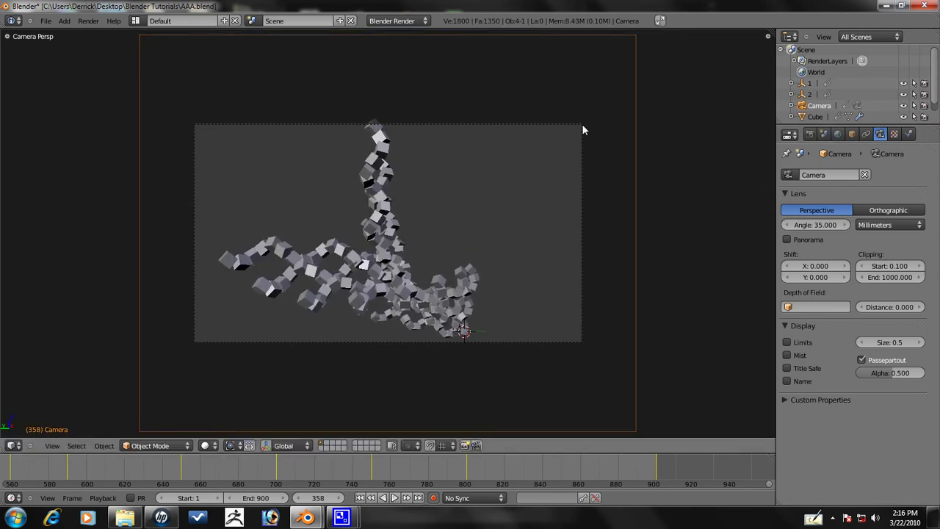
click(560, 230)
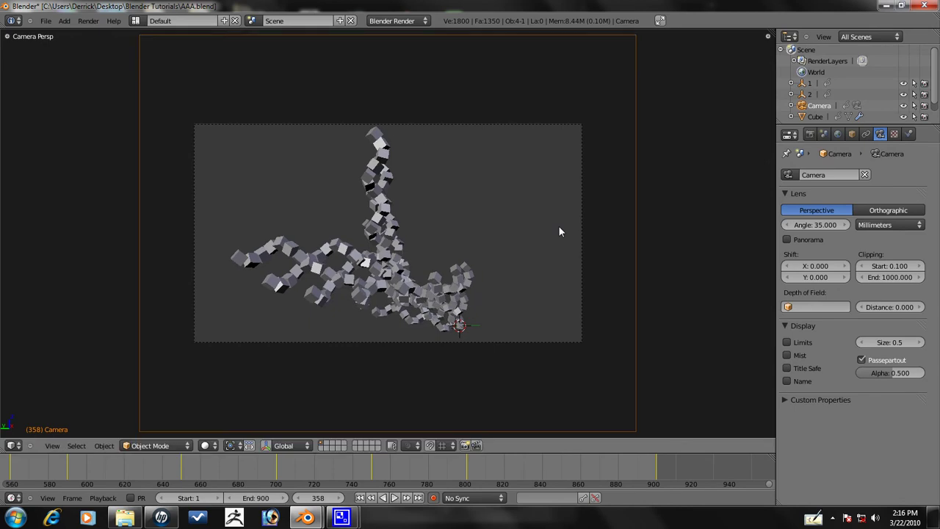
- Play on to frame 377, lower the camera and pull it back along local Z to contain all the cubes
key(alt+a)
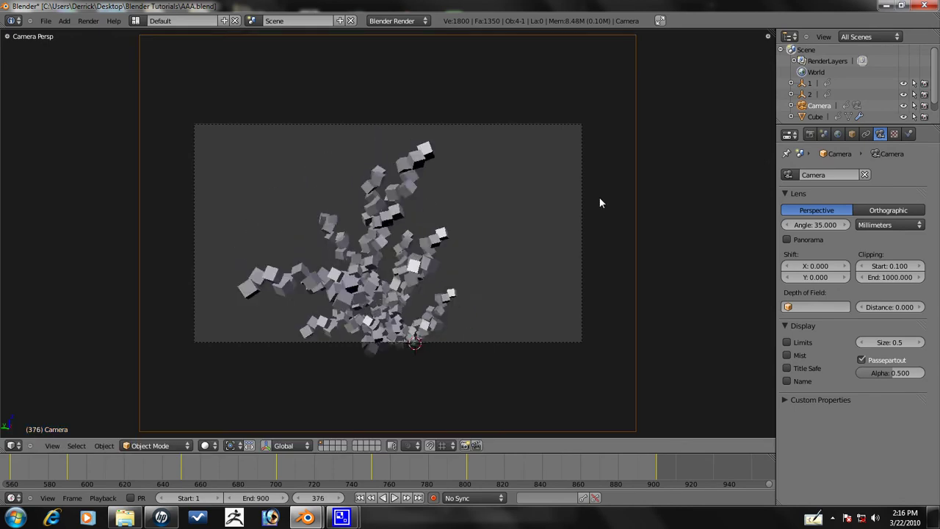
key(g)
key(z)
key(z)
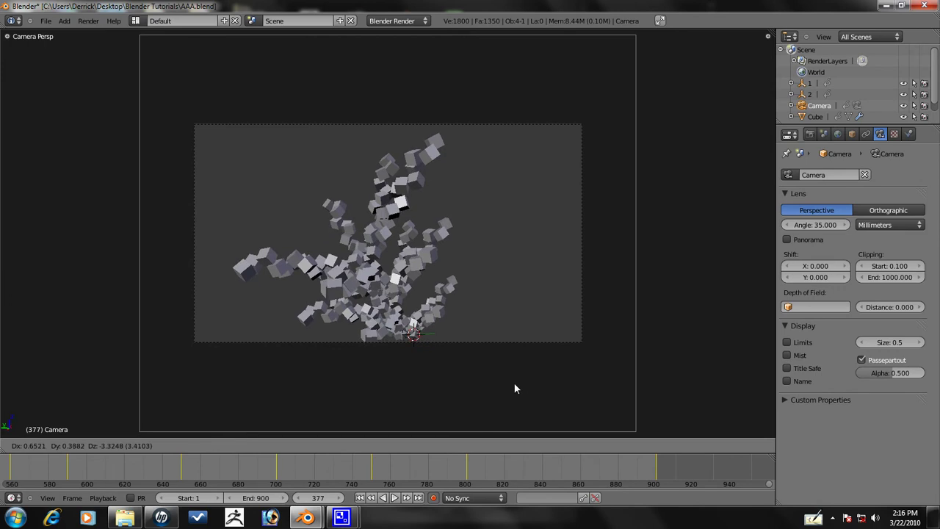
click(514, 103)
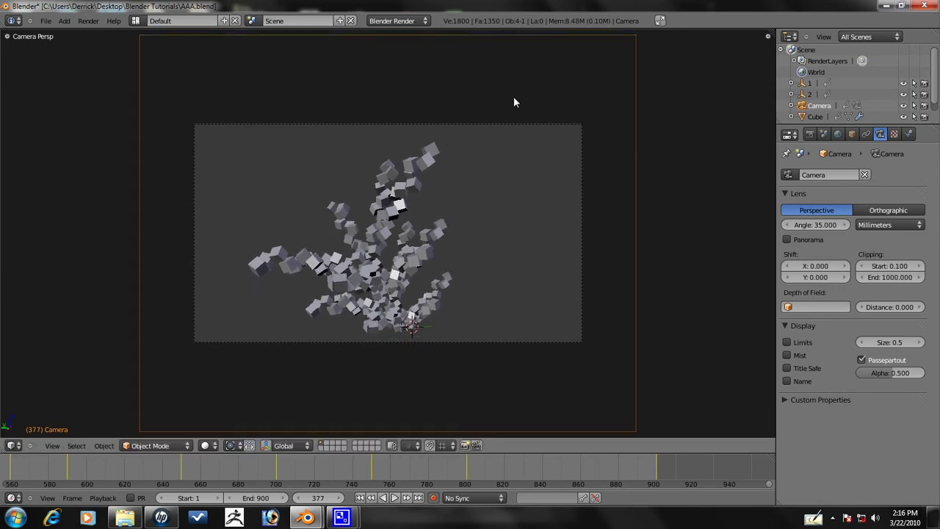
- Advance to frame 390 and lower the camera slightly so the base of the cube cluster stays inside the frame
key(Right)
key(Right)
key(Right)
key(Right)
key(Right)
key(Right)
key(Right)
key(Right)
key(Right)
key(Right)
key(Right)
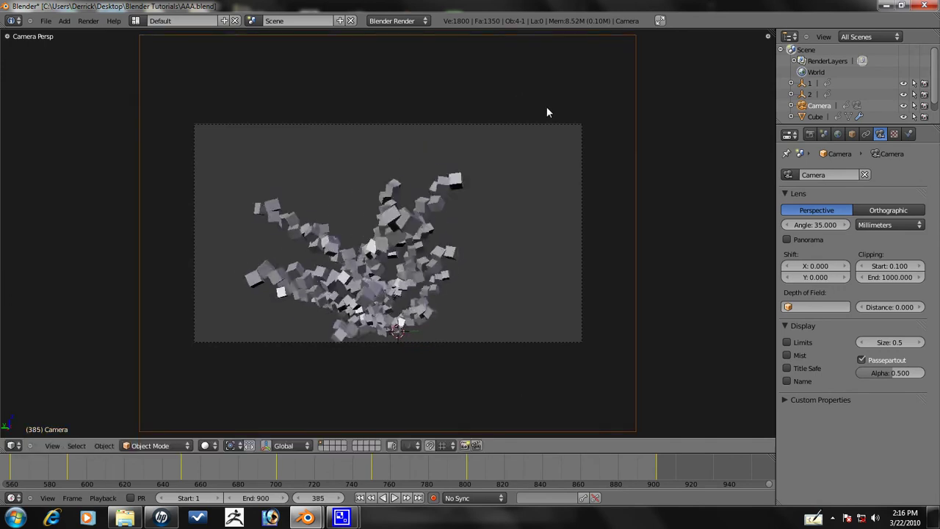
key(alt+a)
key(g)
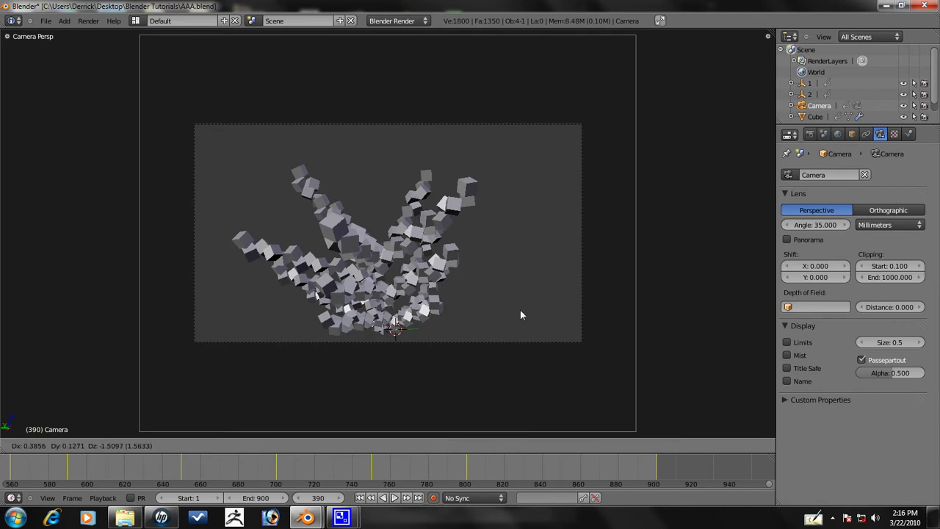
click(518, 317)
- Play the animation to frame 411 and reposition the camera so the raised cube arms fit inside its frame
key(alt+a)
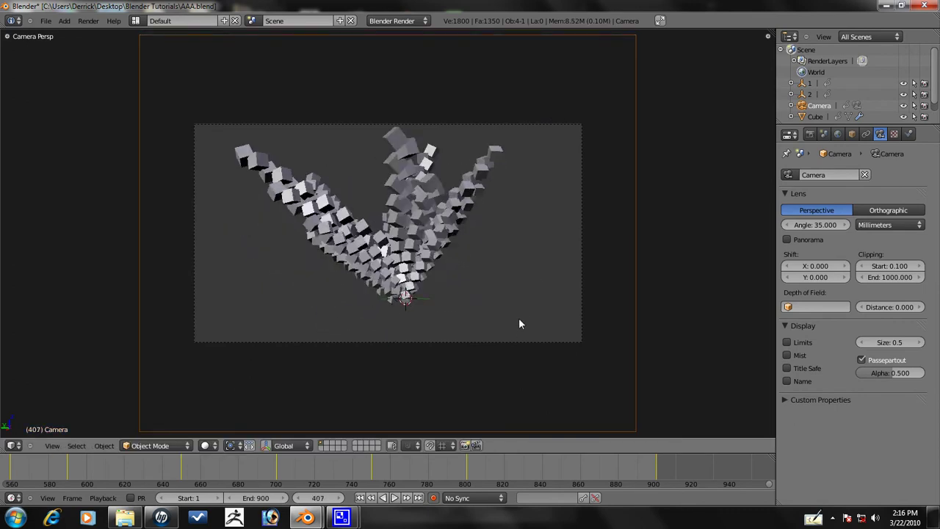
key(alt+a)
key(g)
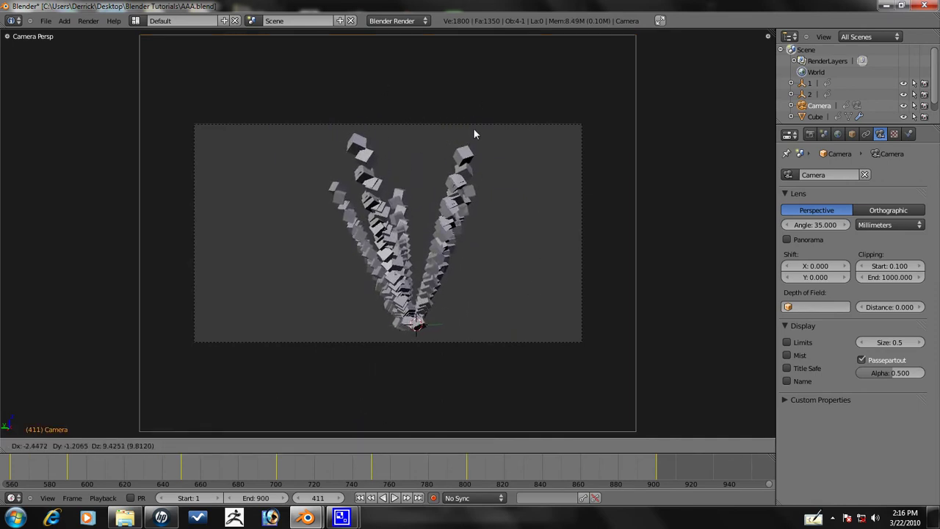
click(749, 163)
- Step to frame 416 and lower the camera to bring the bottom cubes back inside the frame
key(Right)
key(Right)
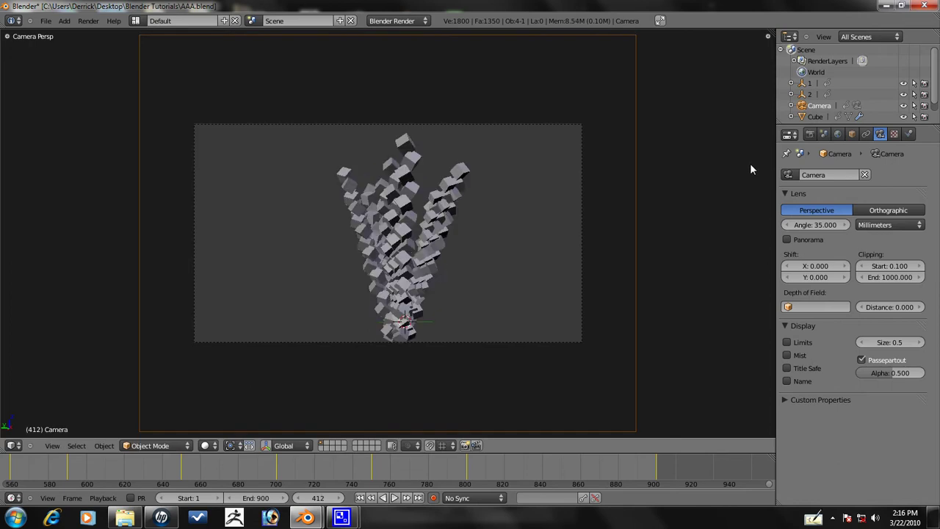
key(Right)
key(Right)
key(Right)
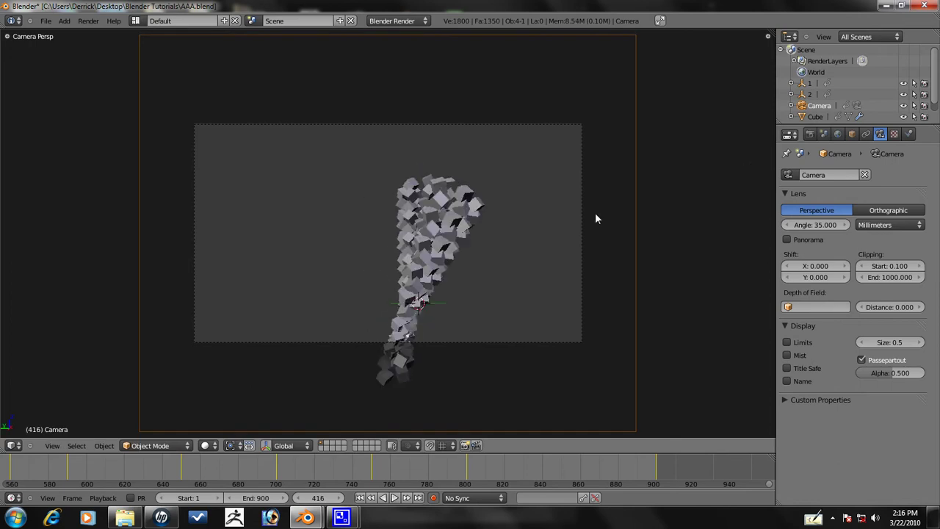
key(g)
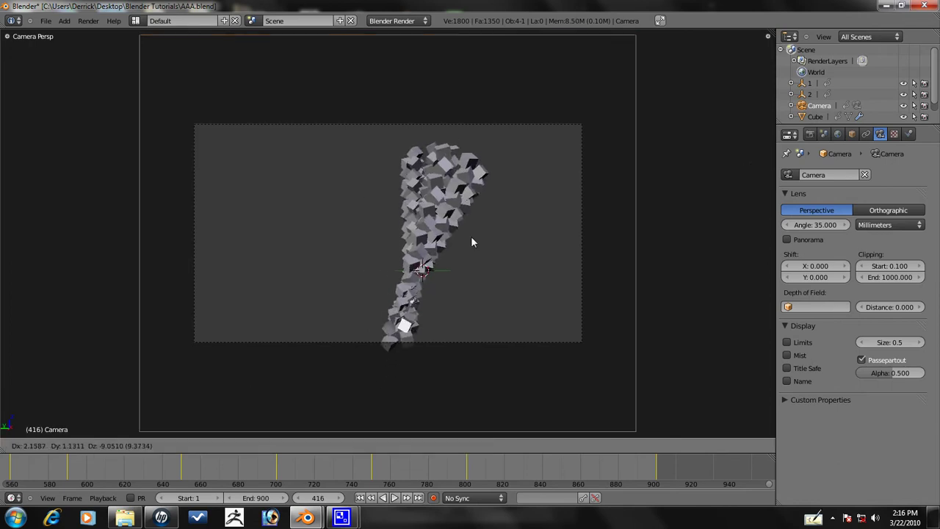
click(477, 336)
- Step back to frame 409 and forward again to frame 418 to check how the camera frames the cubes
key(Left)
key(Left)
key(Left)
key(Left)
key(Left)
key(Left)
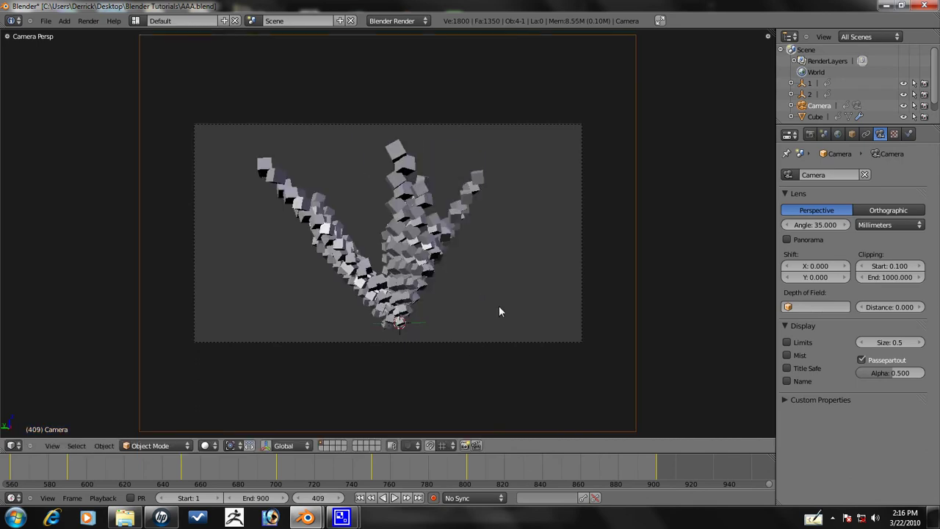
key(Right)
key(Right)
key(Right)
key(Right)
key(Right)
key(Right)
key(Right)
key(Right)
key(Right)
key(Right)
key(Right)
key(Right)
key(Right)
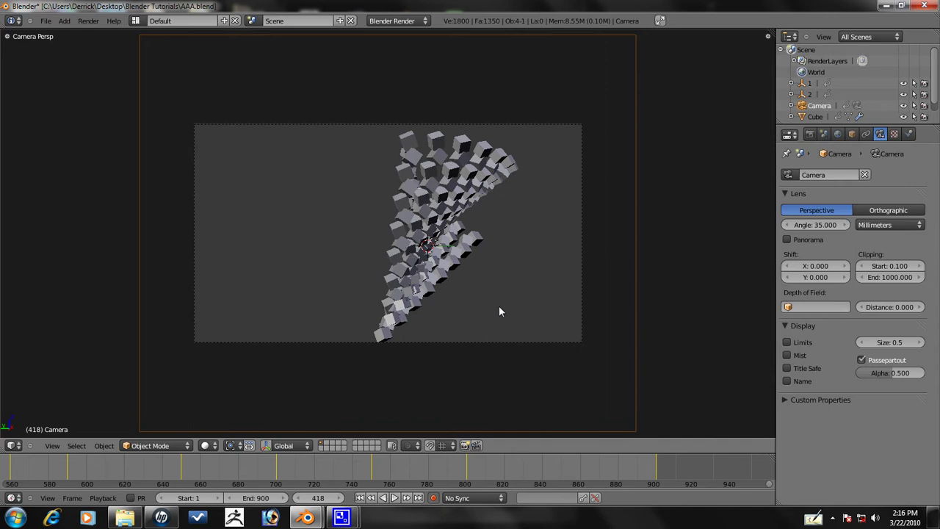
- At frame 419, lower the camera slightly so the lowest cube sits inside the frame
key(Left)
key(Left)
key(Left)
key(Left)
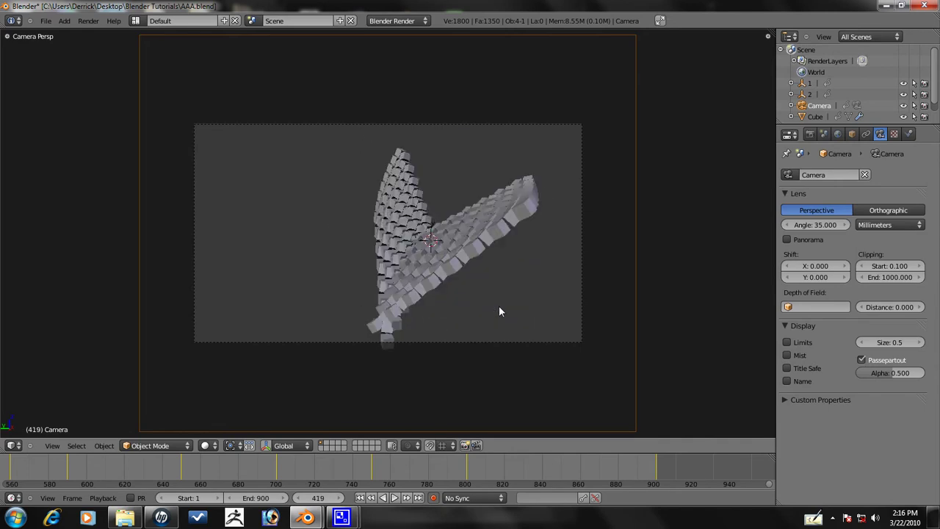
key(g)
click(499, 204)
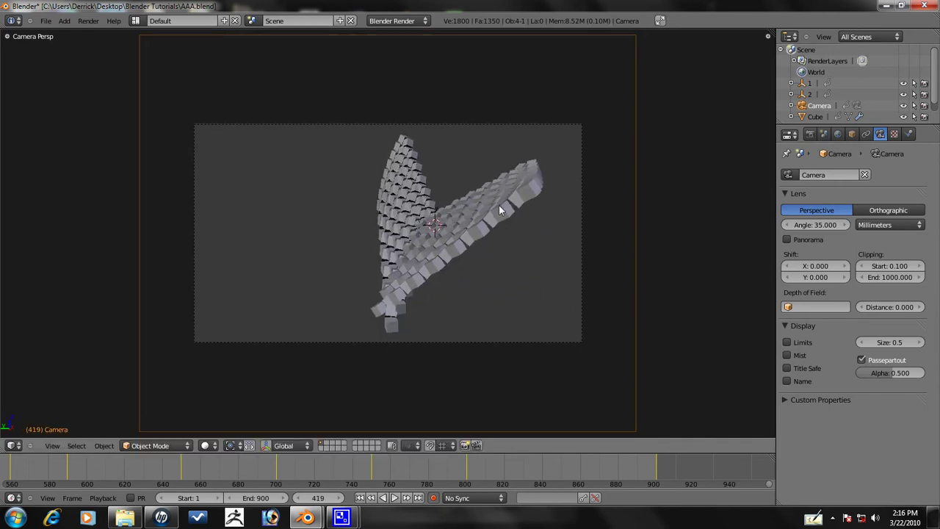
- Advance to frame 429 and move the camera slightly down to keep the lower cube arm inside the frame
key(Right)
key(Right)
key(Right)
key(Right)
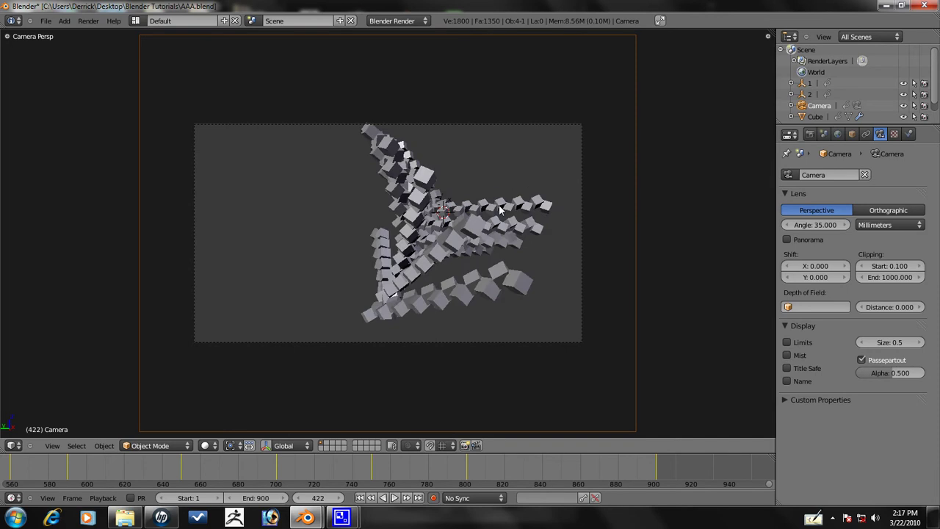
key(Right)
key(Right)
key(Right)
key(Right)
key(Right)
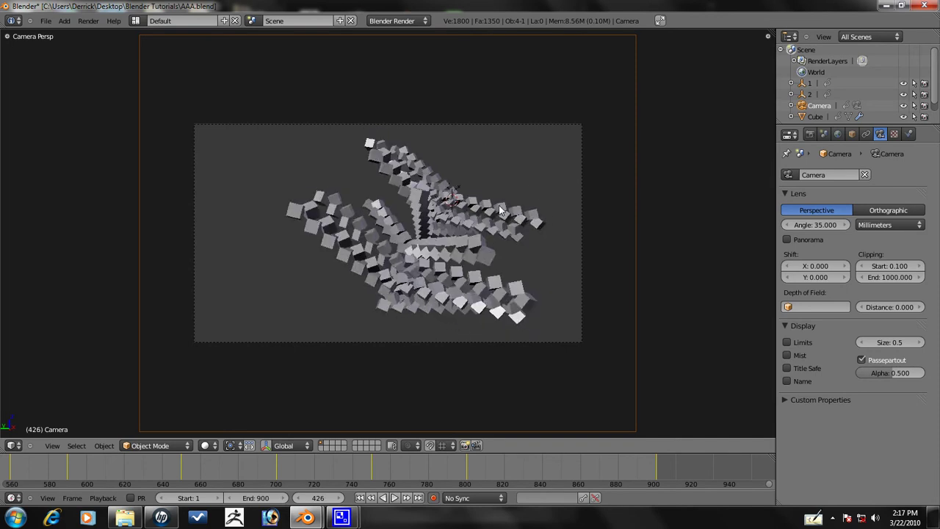
key(Right)
key(Right)
key(Right)
key(Left)
key(Left)
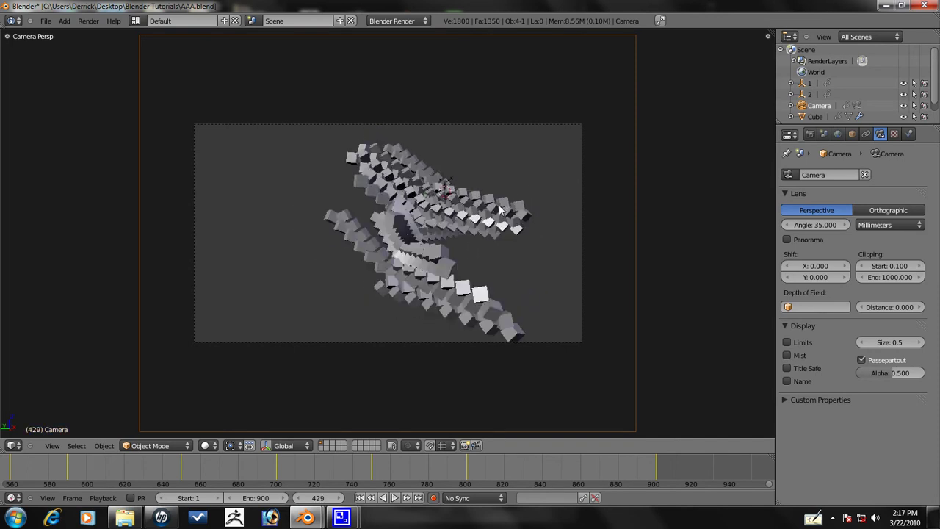
key(Right)
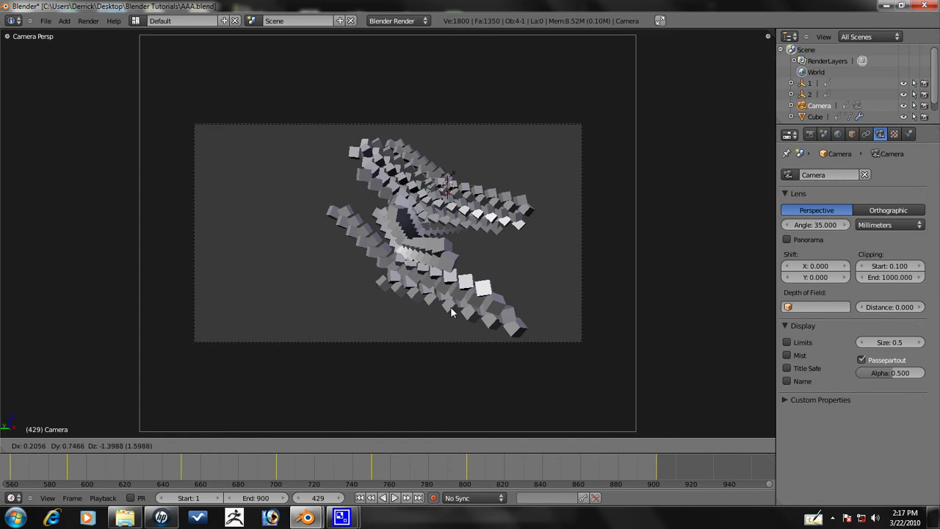
- Advance the animation to frame 446 while checking that the cube arms stay within the camera frame
key(Right)
key(Right)
key(Right)
key(Right)
key(Right)
key(Right)
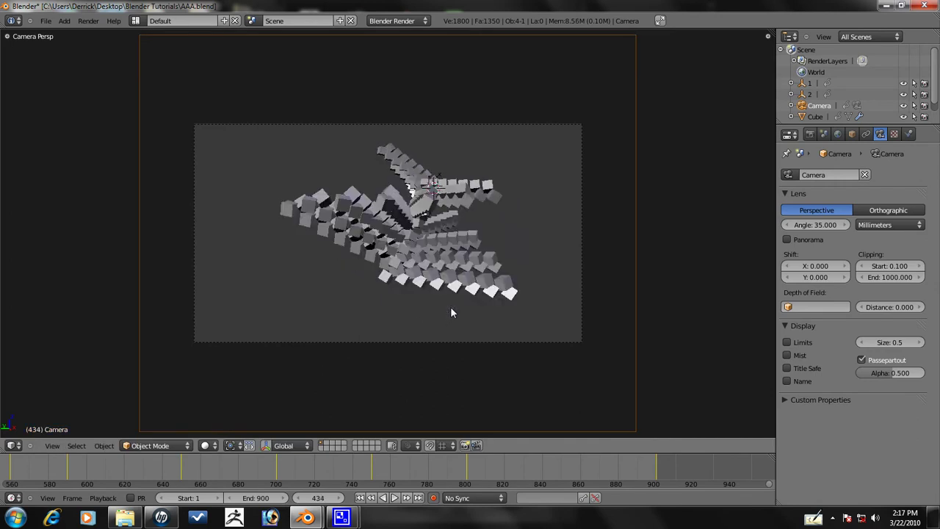
key(Right)
key(Right)
key(Right)
key(Right)
key(Right)
key(Right)
key(Right)
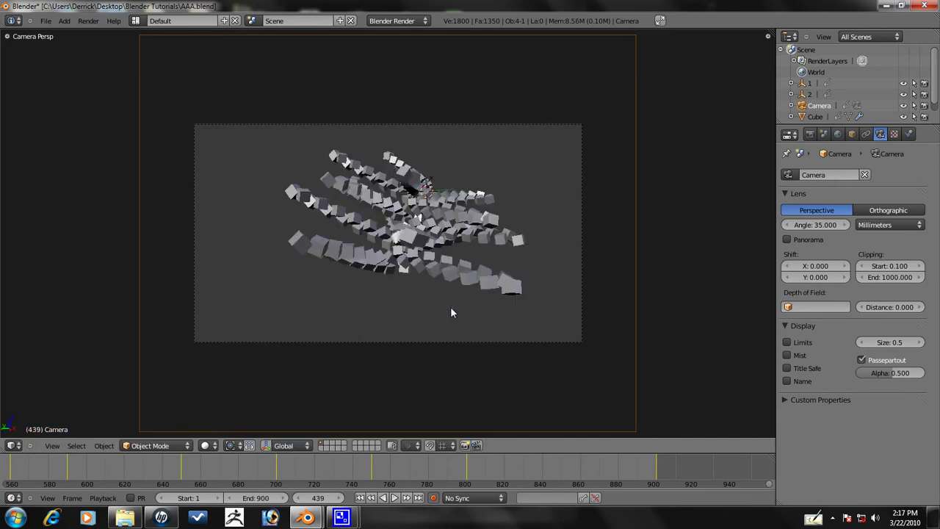
key(Right)
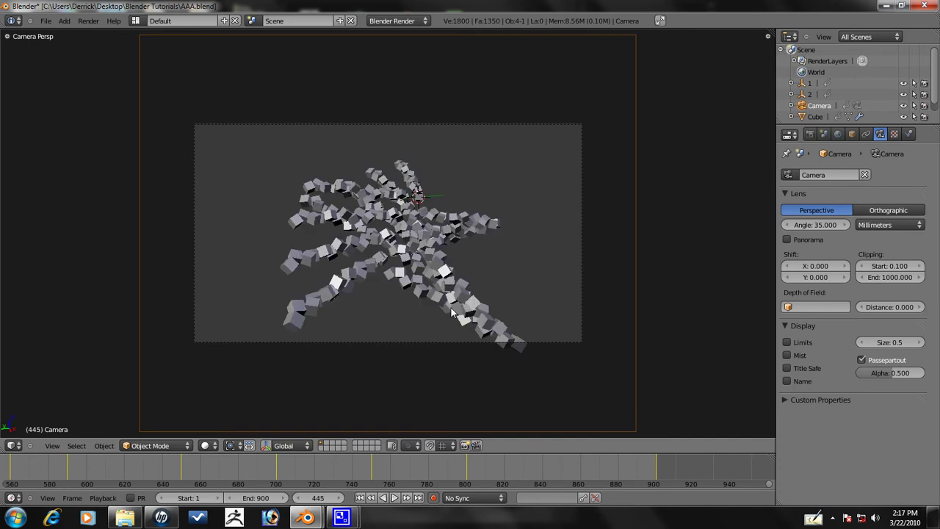
key(Right)
key(Right)
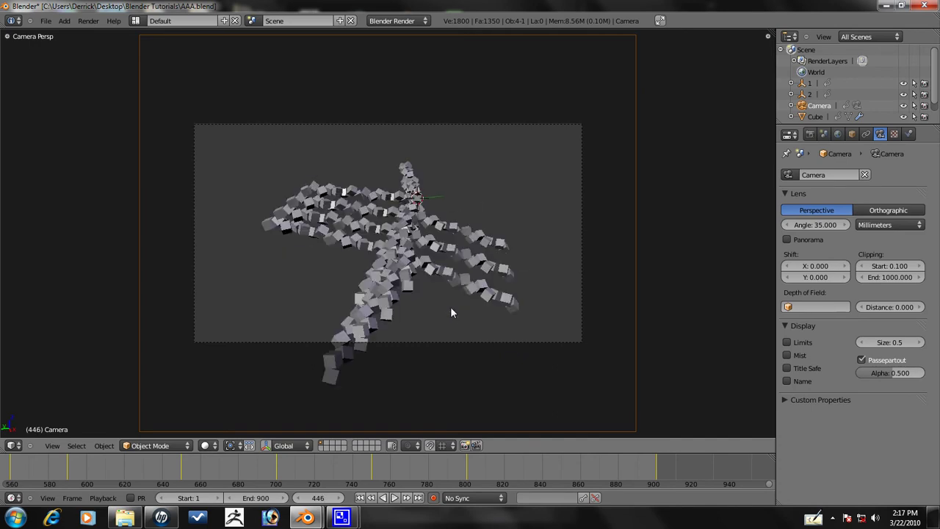
- At frame 446, pull the camera back along its local Z axis and lower it to bring in the lowest cubes
key(g)
key(z)
key(z)
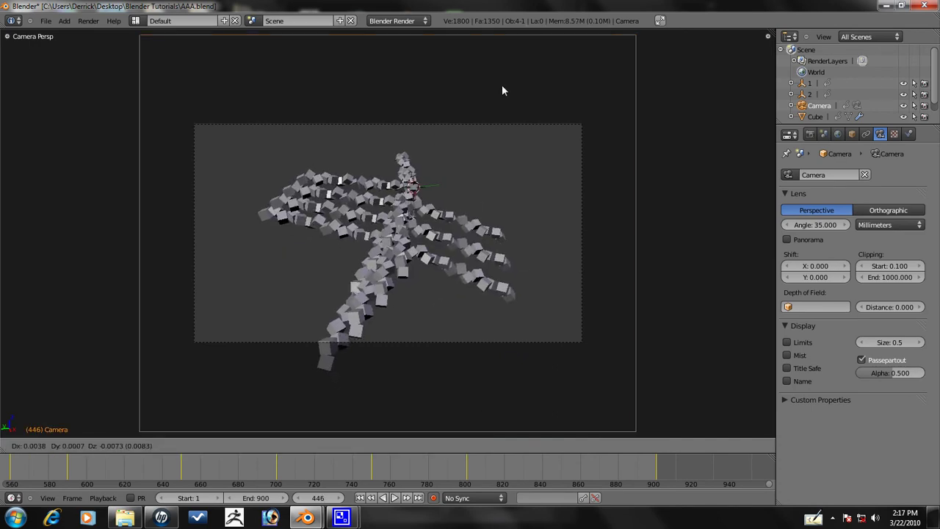
click(490, 174)
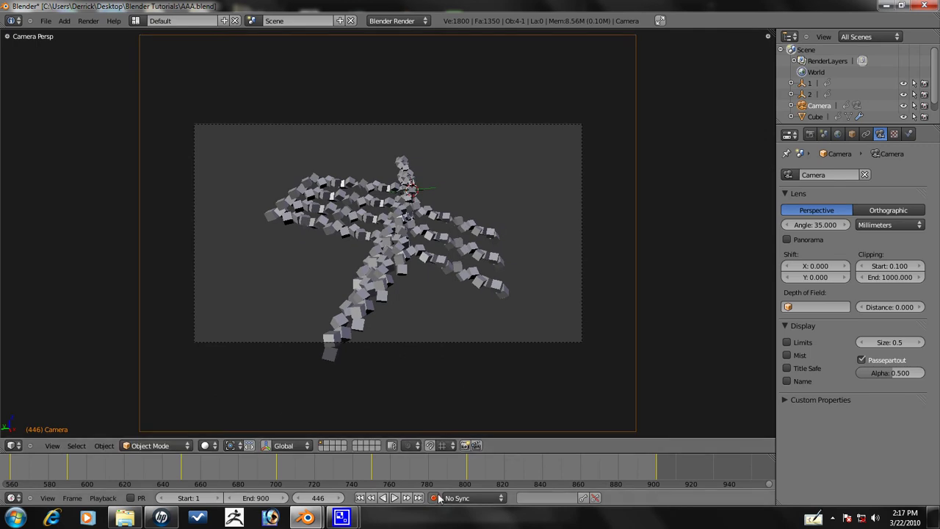
key(g)
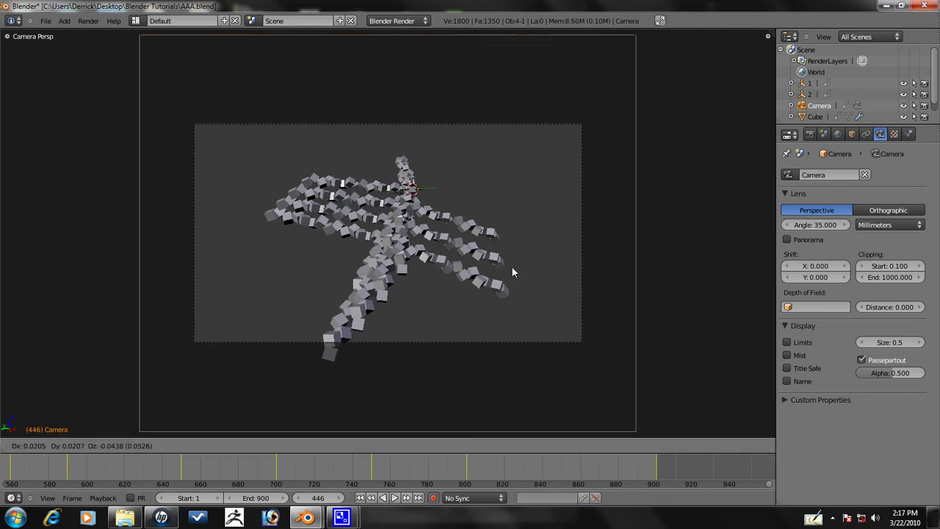
click(717, 341)
- Check the framing up to frame 449 and lower the camera slightly at frame 448 to fit the bottom arm
key(Right)
key(Right)
key(Right)
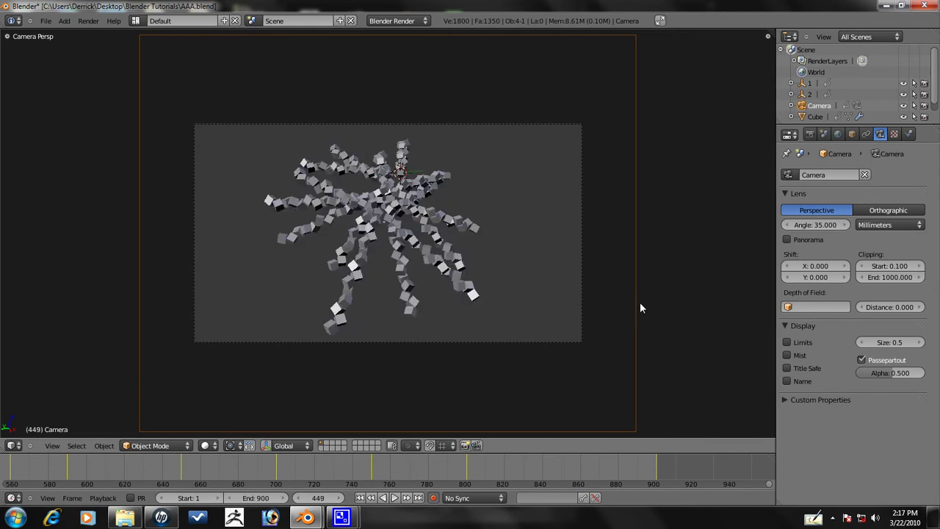
key(Left)
key(g)
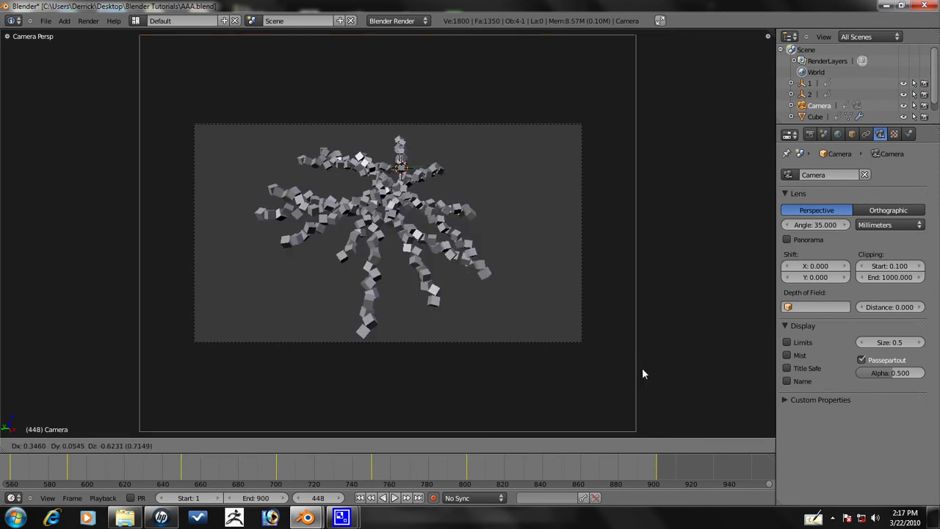
click(642, 368)
- Advance to frame 456 and raise the camera slightly so the topmost cubes sit inside the frame
scroll(551, 323, up, 1)
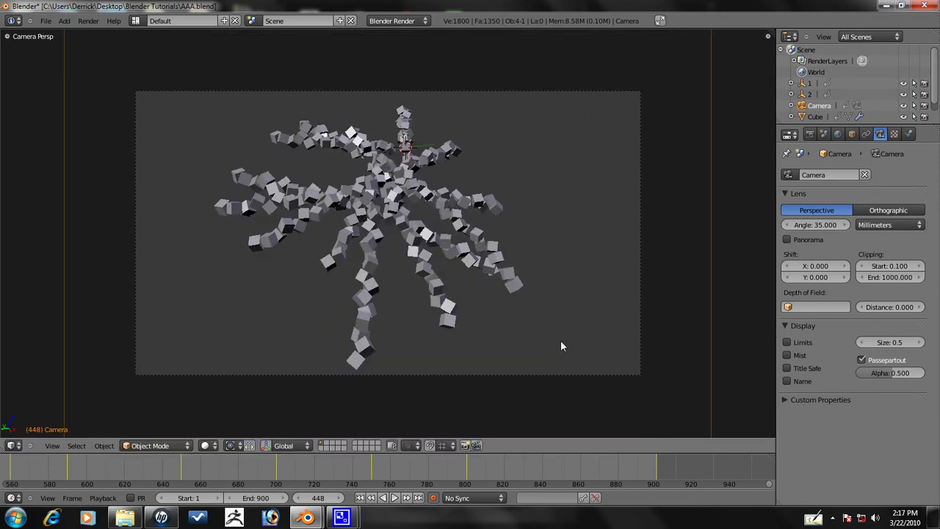
key(Right)
key(Right)
key(Right)
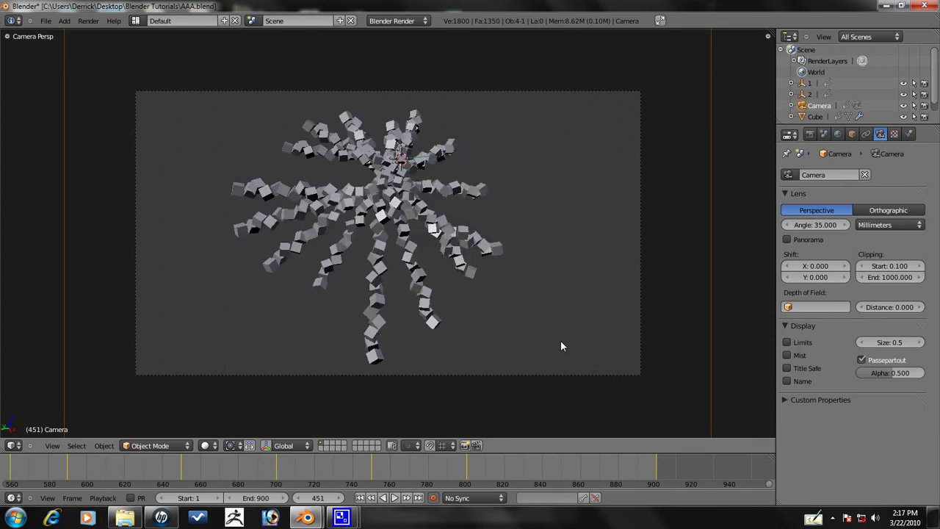
key(Right)
key(Right)
key(Right)
key(Right)
key(Right)
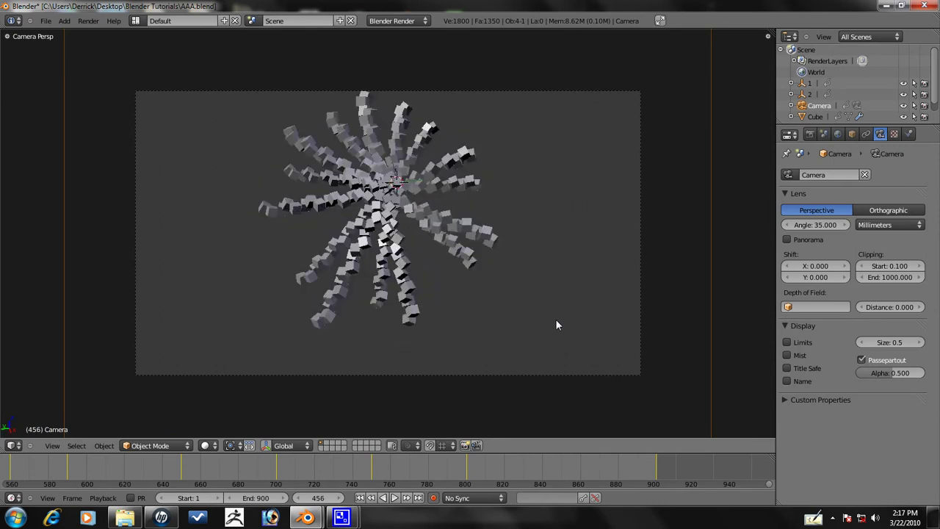
key(g)
click(547, 91)
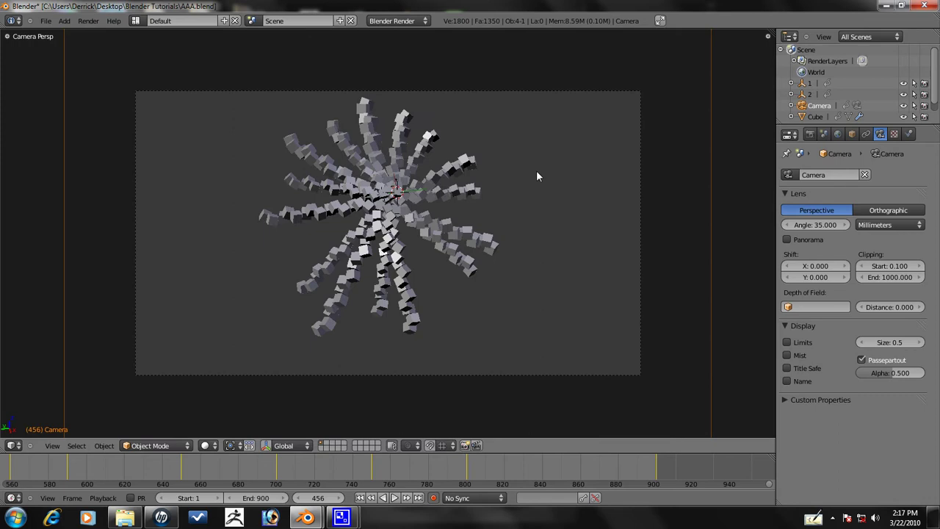
- Advance the animation to frame 476, watching for cubes that leave the camera frame
key(Right)
key(Right)
key(Right)
key(Right)
key(Right)
key(Right)
key(Right)
key(Right)
key(Right)
key(Right)
key(Right)
key(Right)
key(Right)
key(Right)
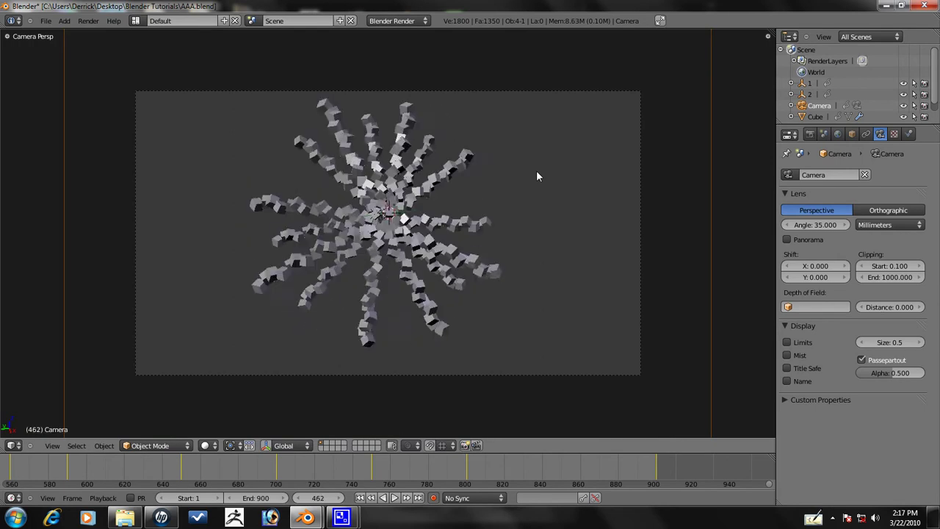
key(Right)
key(Right)
key(Right)
key(Right)
key(Right)
key(Right)
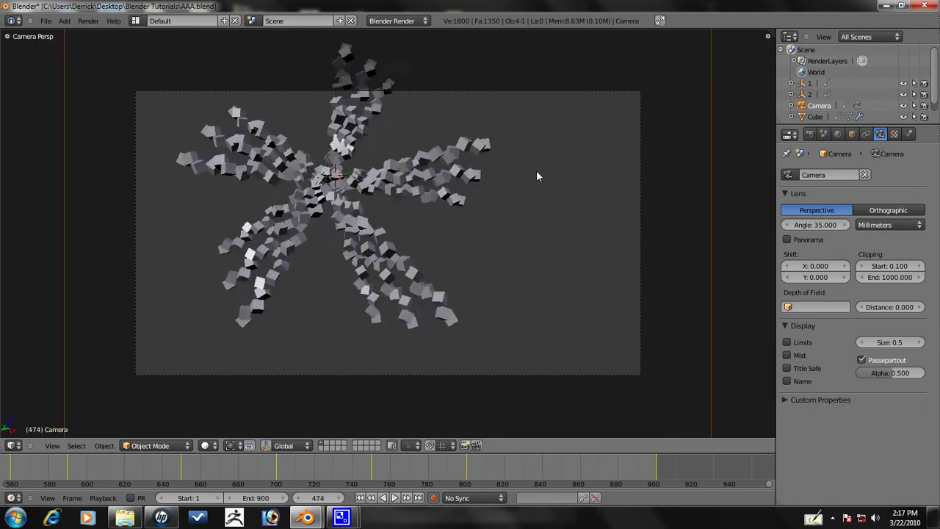
- At frame 476, move the camera up and to the left to recentre the cube burst
scroll(526, 202, down, 3)
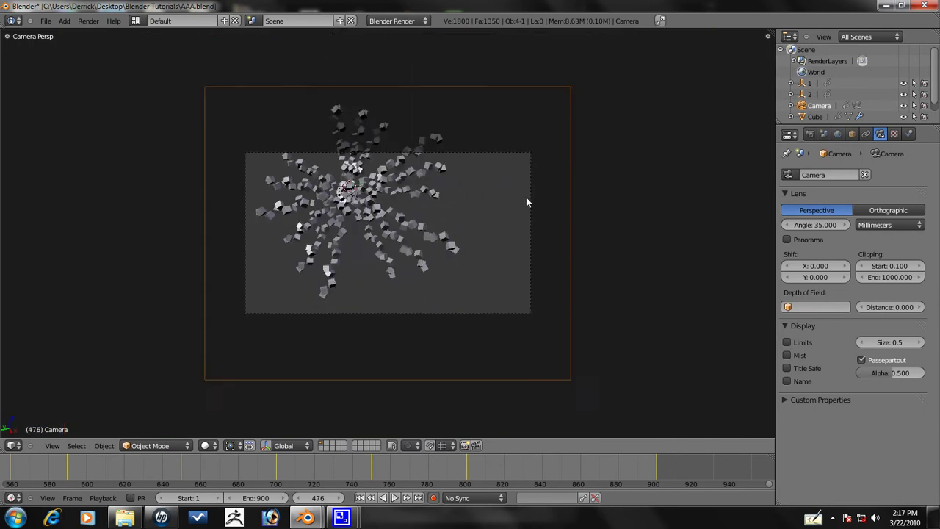
scroll(526, 198, down, 2)
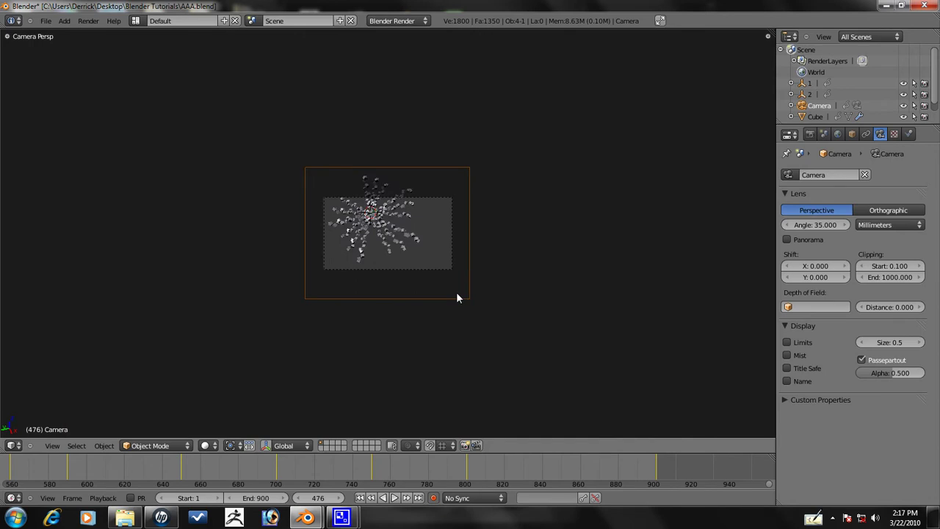
scroll(455, 292, up, 2)
key(g)
click(422, 348)
key(g)
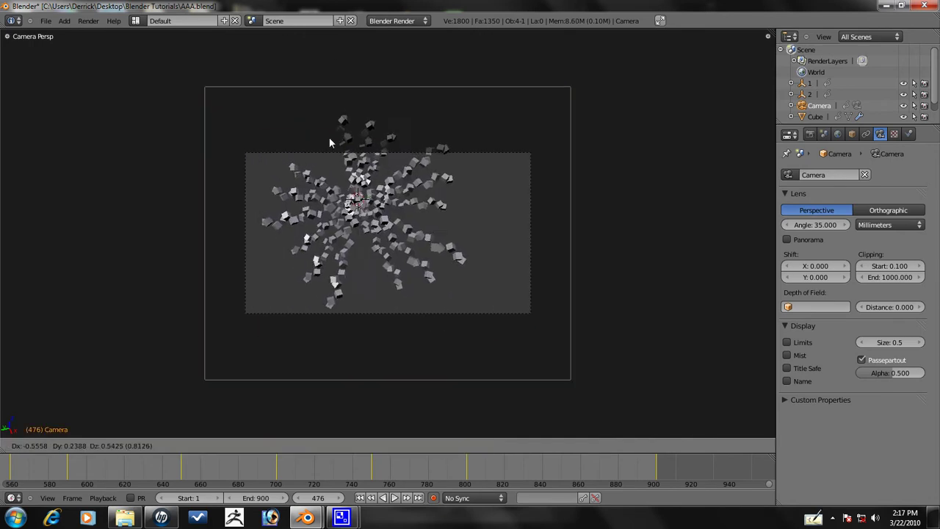
click(303, 50)
- Pull the camera farther back along its local Z axis and raise it until all cube arms fit at frame 476
key(g)
key(z)
key(z)
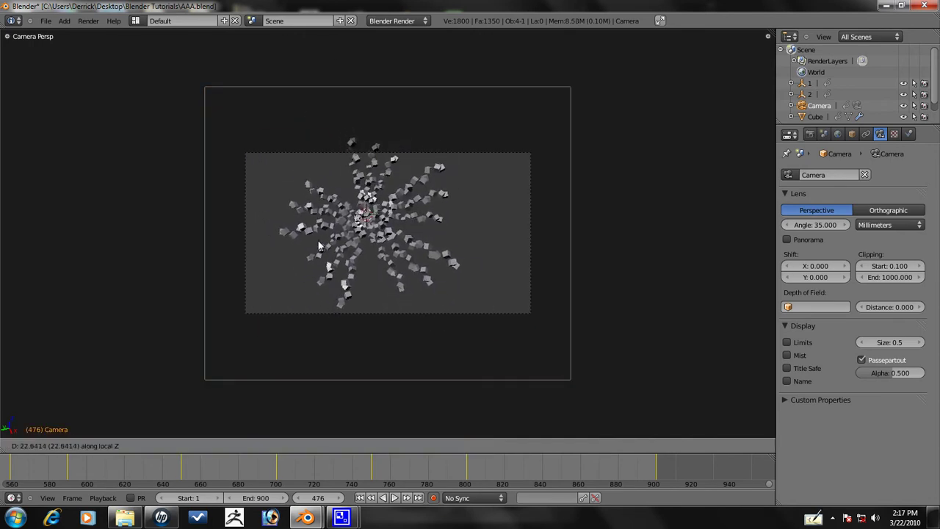
click(326, 307)
key(g)
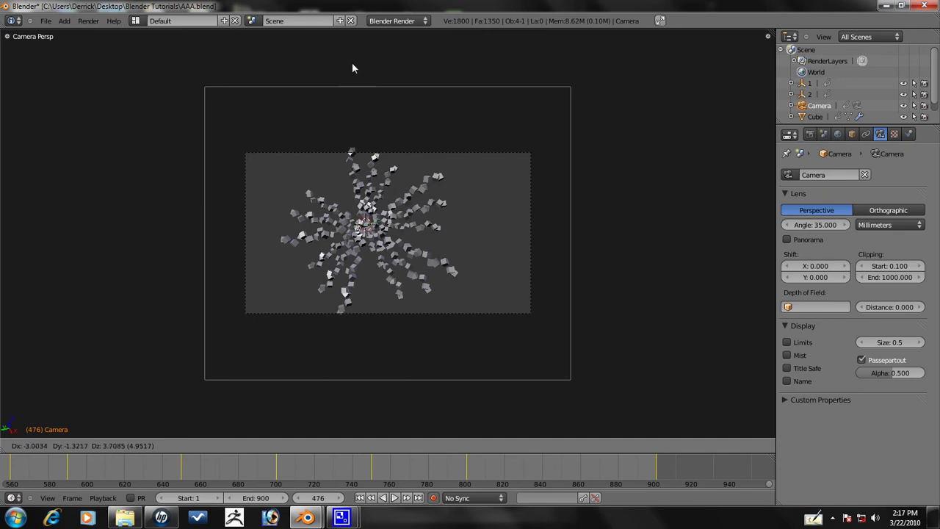
key(z)
key(z)
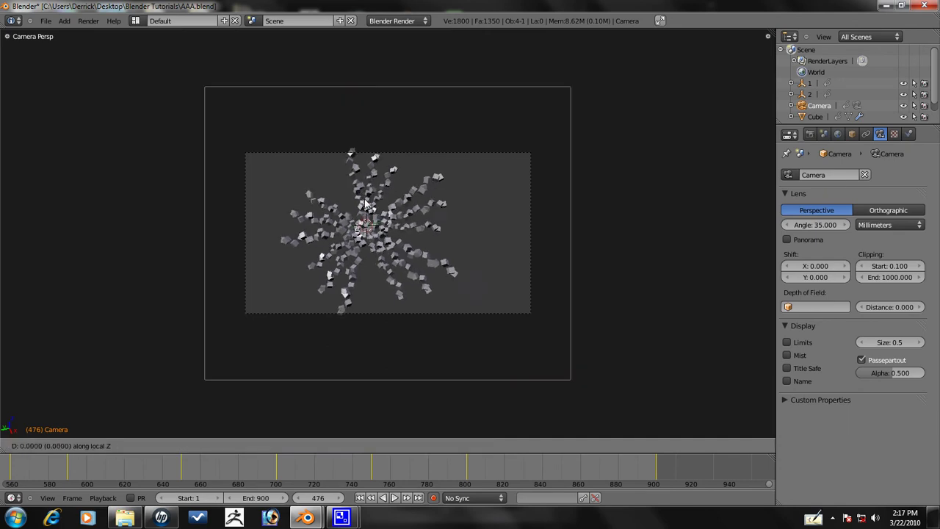
click(527, 232)
- Shift the camera left at frame 476 to centre the cubes horizontally in the frame
key(g)
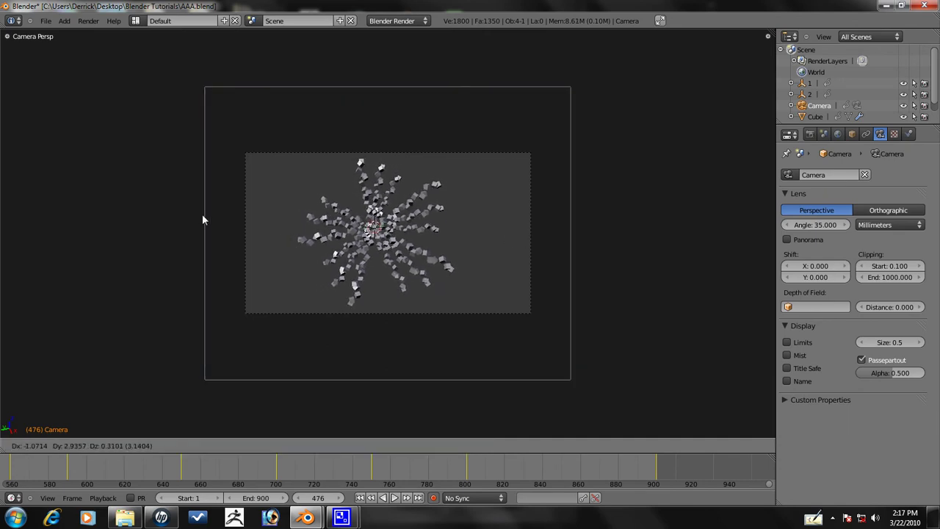
click(62, 206)
scroll(126, 233, up, 3)
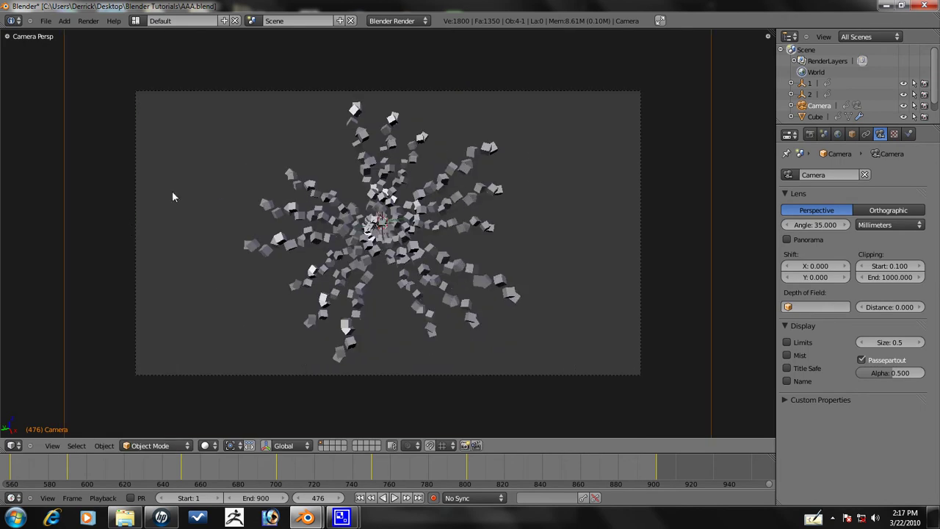
- Advance to frame 480, then pull the camera back along its local Z axis and raise it slightly to fit all arms
key(Right)
key(Right)
key(Right)
key(Left)
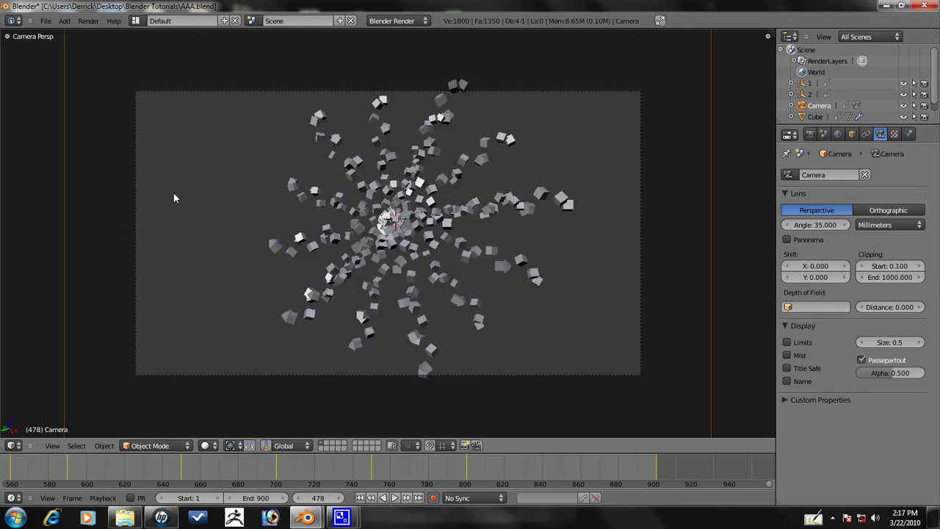
key(Right)
key(Right)
key(g)
key(z)
key(z)
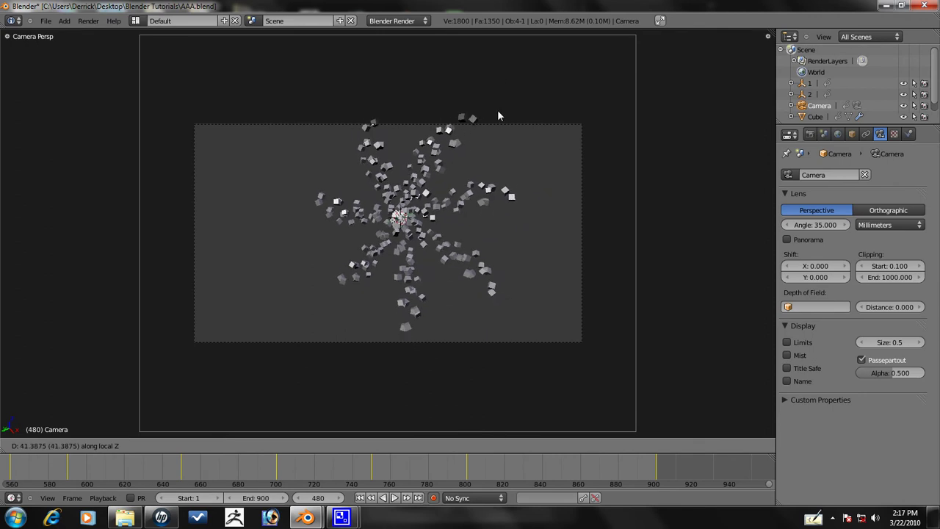
key(z)
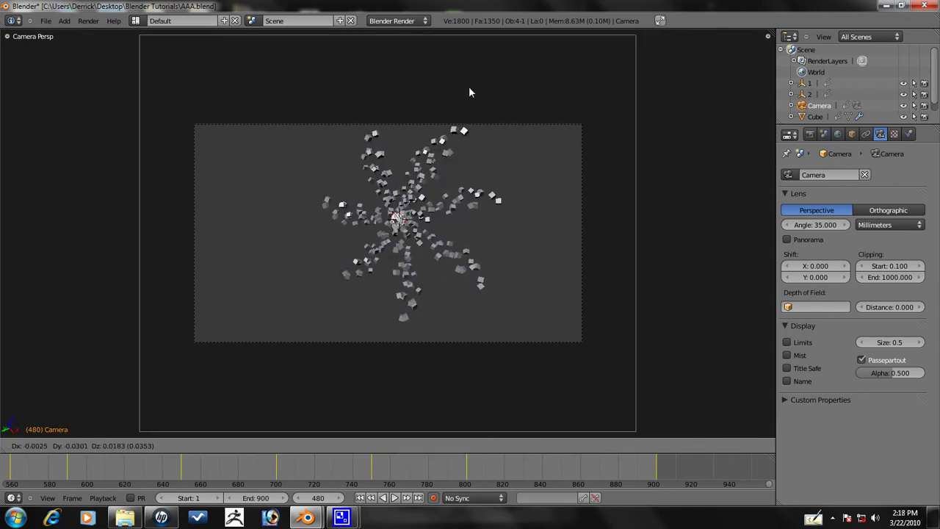
click(540, 234)
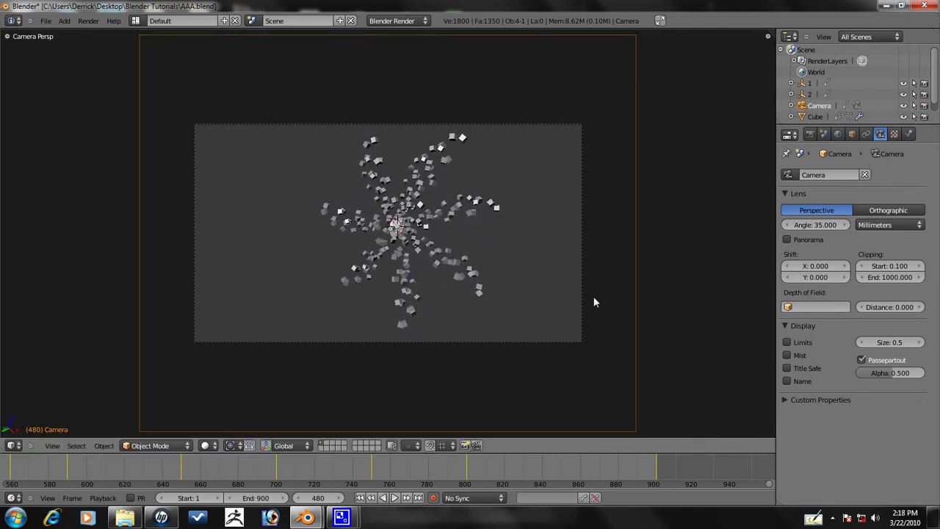
- Check the framing around frame 480 and raise the camera slightly at frame 481 to contain the top cubes
key(Left)
key(Right)
key(Right)
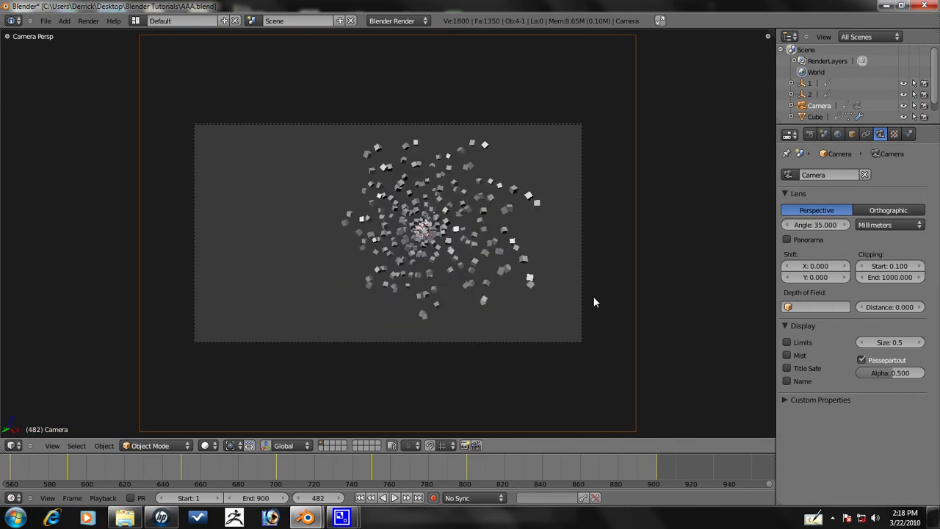
key(g)
click(497, 57)
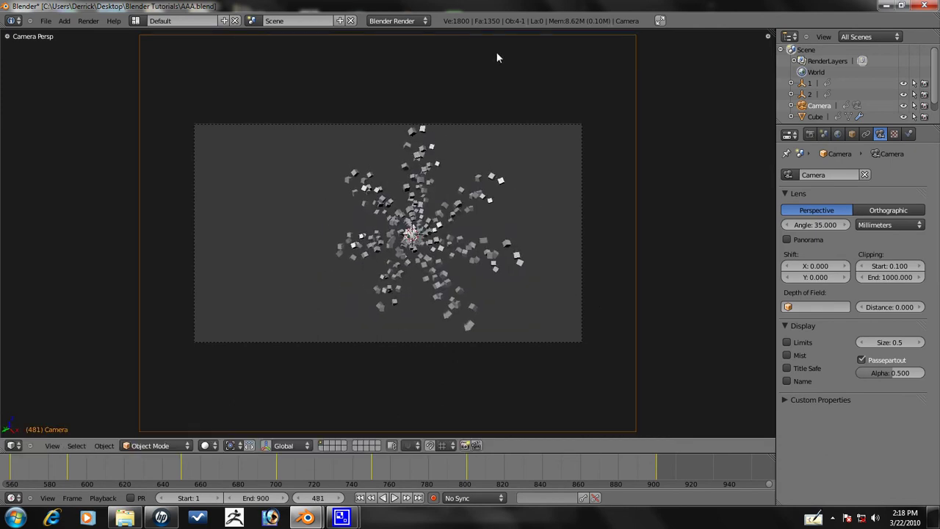
- Compare the neighbouring frames and fine-tune the camera's position again at frame 481
key(Left)
key(Right)
key(Right)
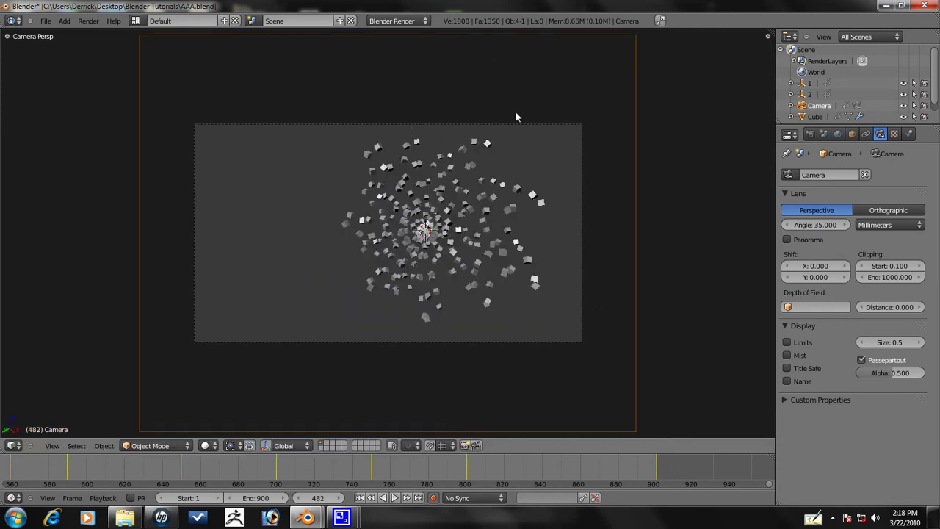
key(Left)
key(g)
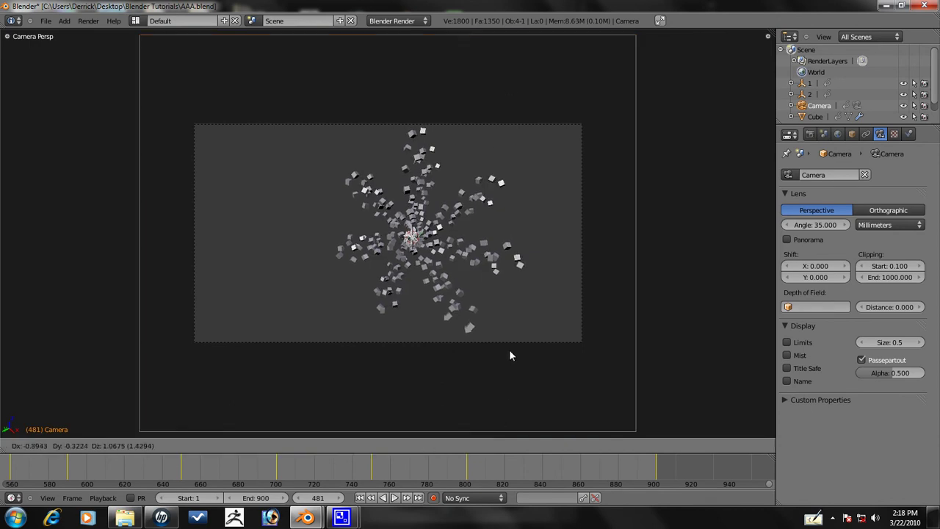
click(551, 347)
- Advance to frame 483 and move the camera right and slightly up to centre the scattered cubes in the frame
key(Right)
key(Right)
key(Right)
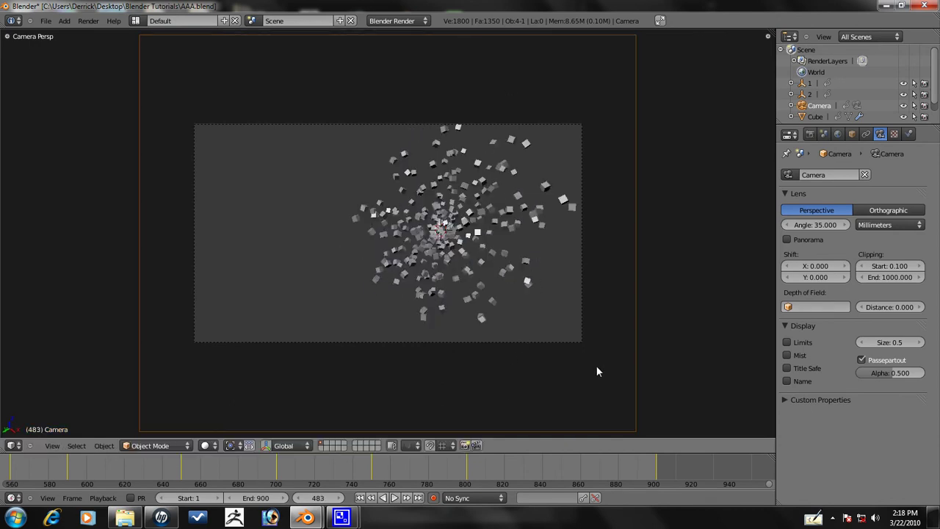
key(Left)
key(g)
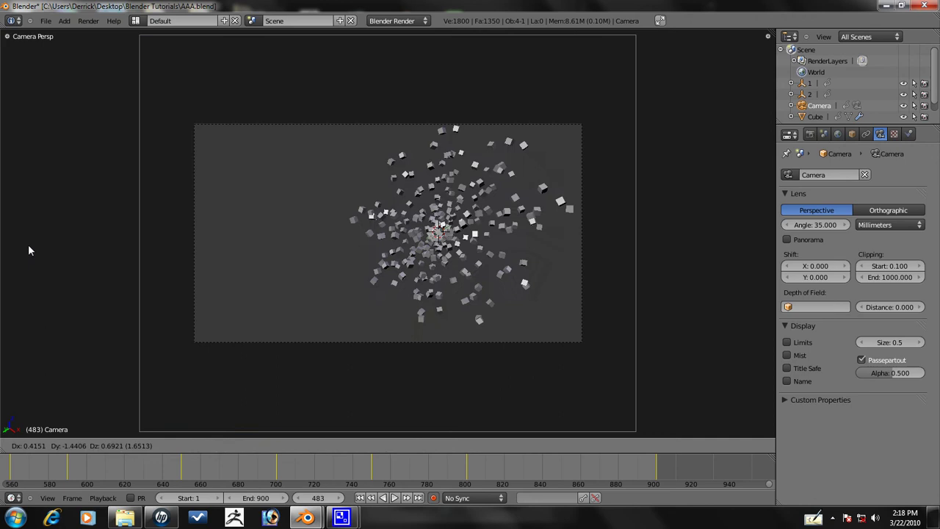
click(742, 232)
key(g)
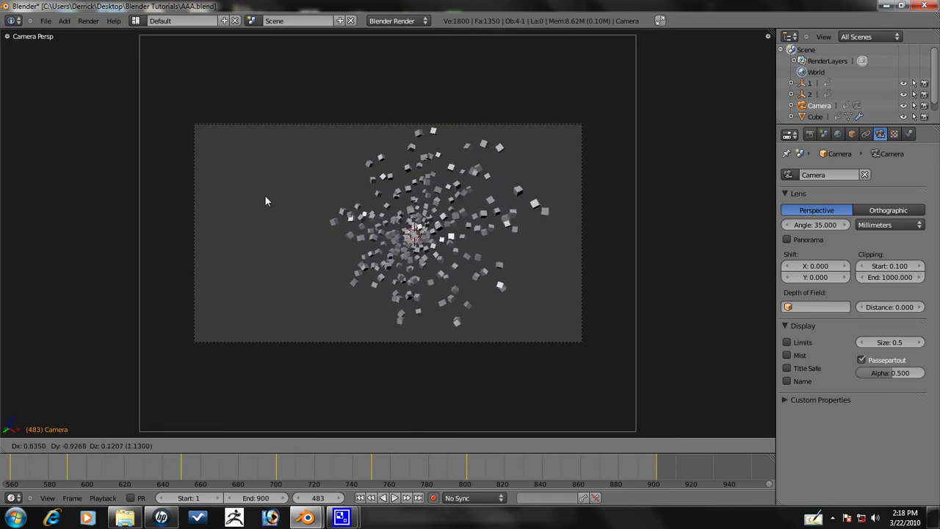
click(283, 195)
key(g)
click(336, 429)
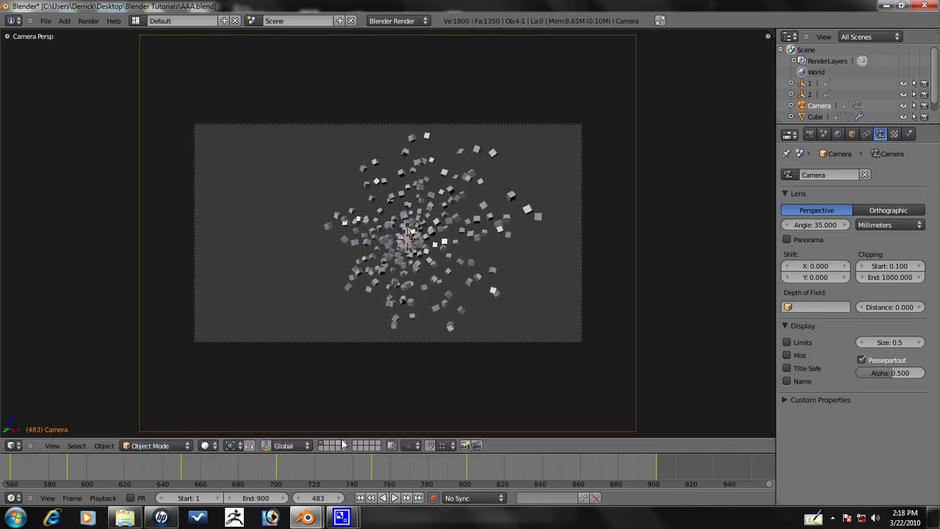
- Advance to frame 485 and move the camera right to bring the scattered cubes nearer the frame's centre
key(Right)
key(Right)
key(g)
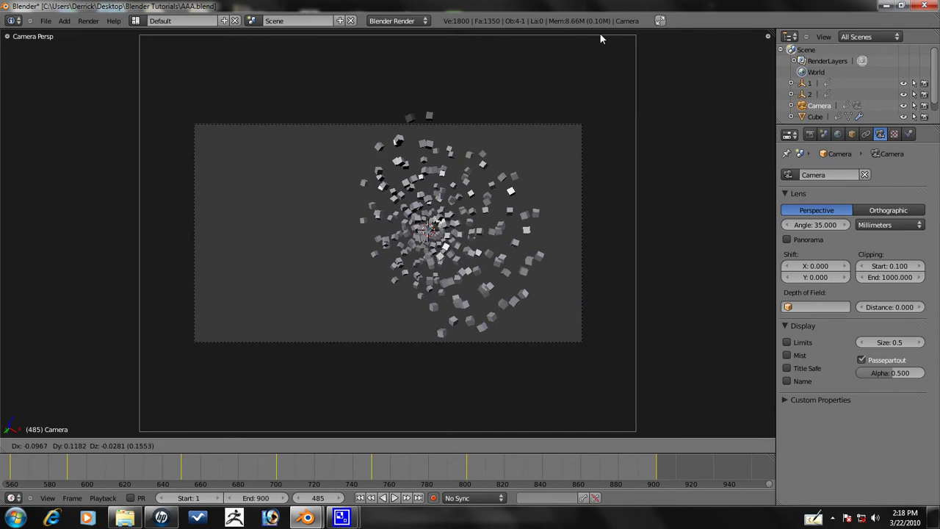
click(13, 177)
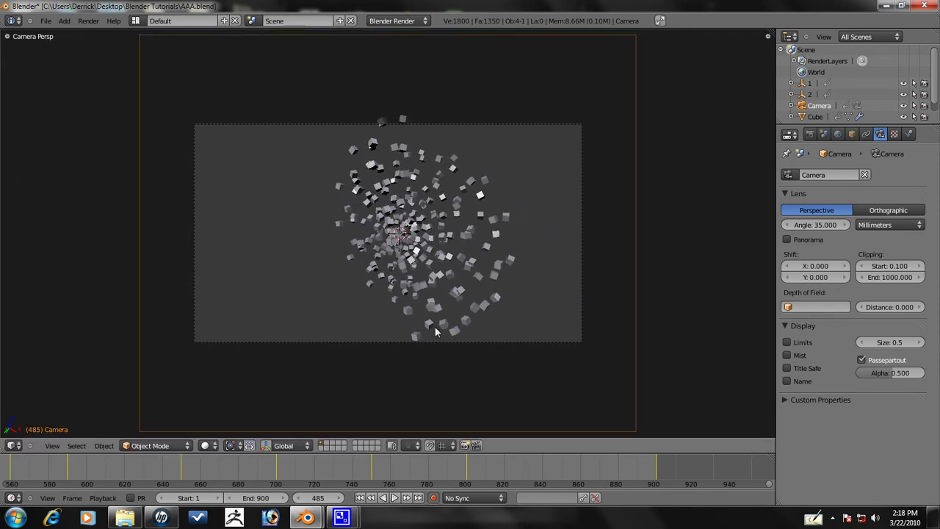
- Pull the camera back about 47 units along its local Z axis at frame 485 and fine-tune its position
key(g)
key(z)
key(z)
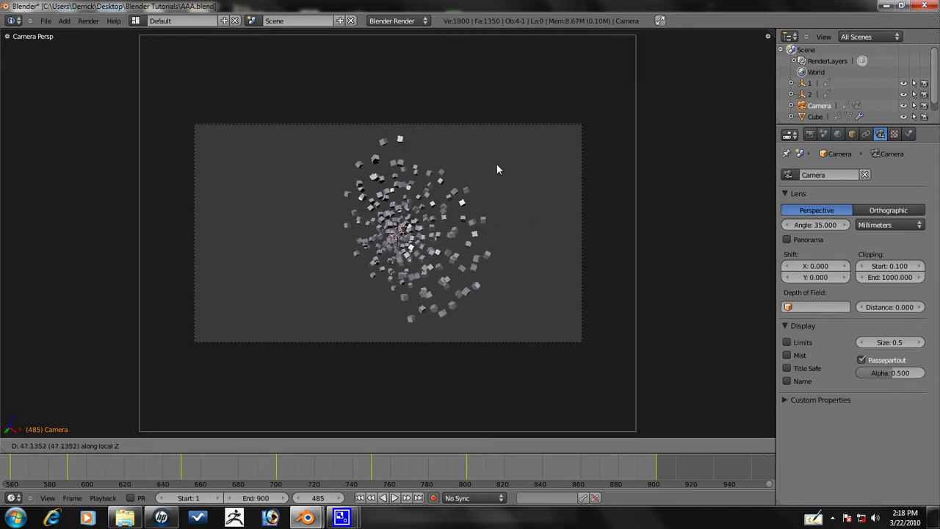
click(497, 165)
key(g)
click(537, 196)
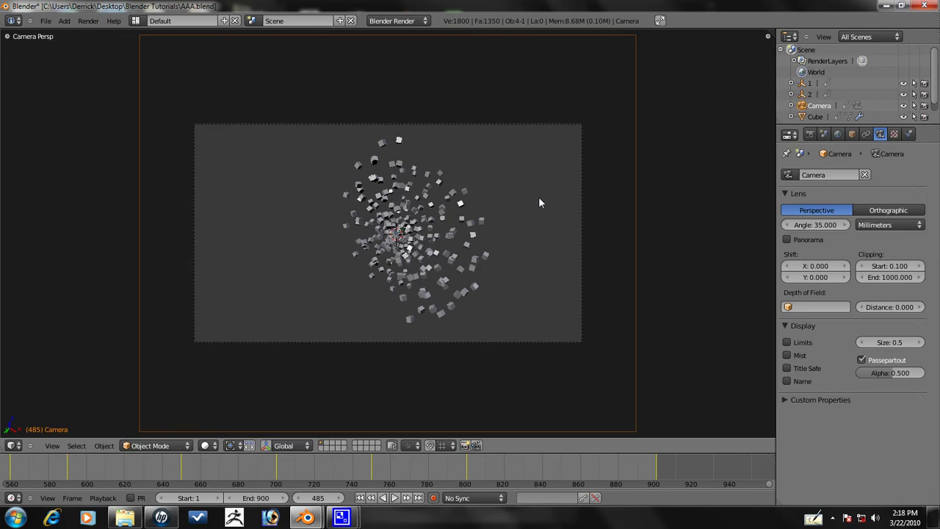
- Advance to frame 494, move the camera right and slightly up to recentre the cubes, and adjust its distance along local Z
key(alt+a)
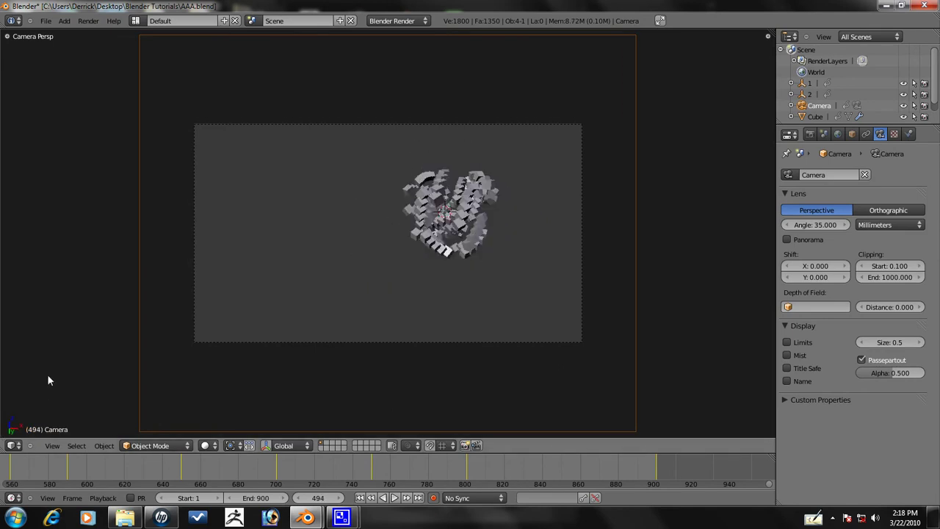
key(g)
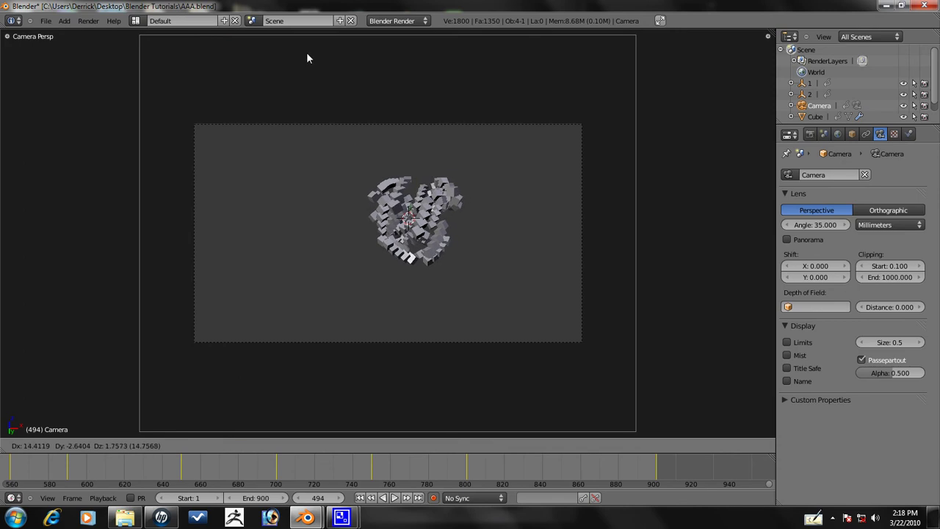
click(77, 266)
key(g)
key(z)
key(z)
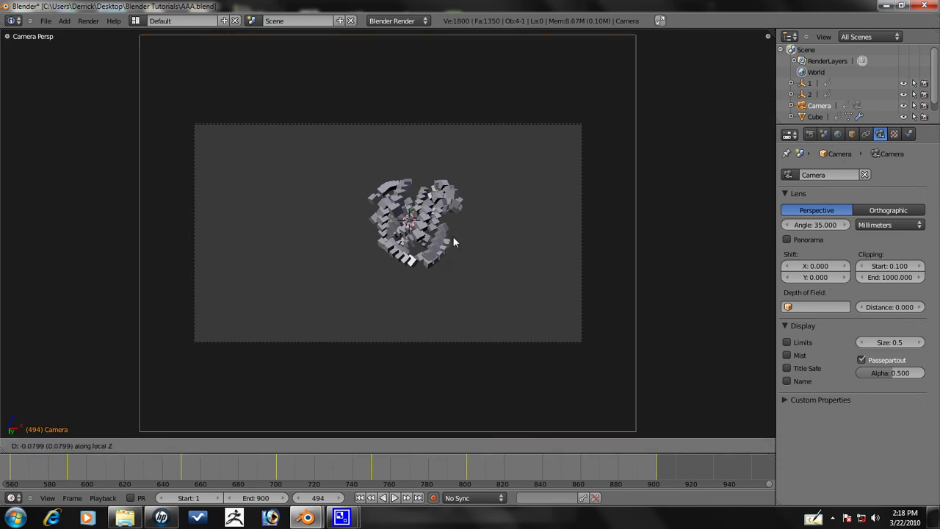
click(435, 176)
- Advance to frame 507, pull the camera back along its local Z axis and raise it to contain the top cubes
key(alt+a)
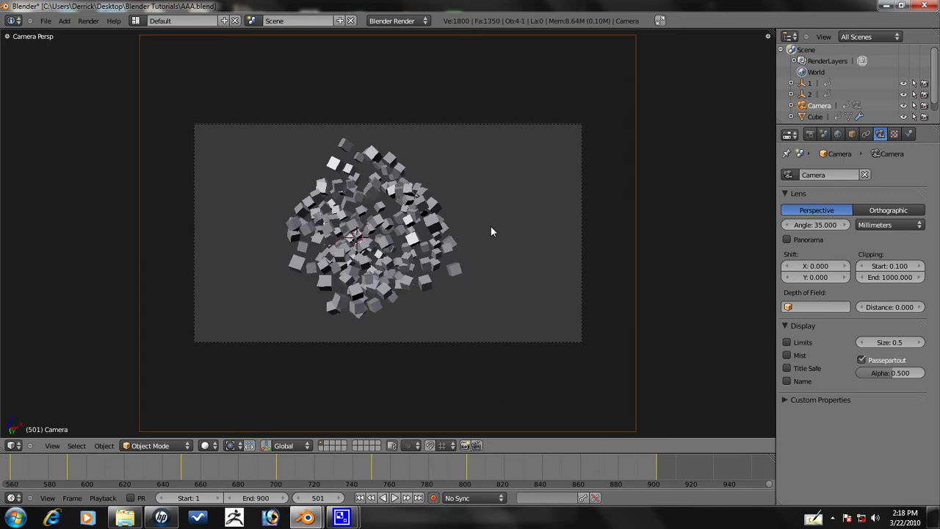
key(alt+a)
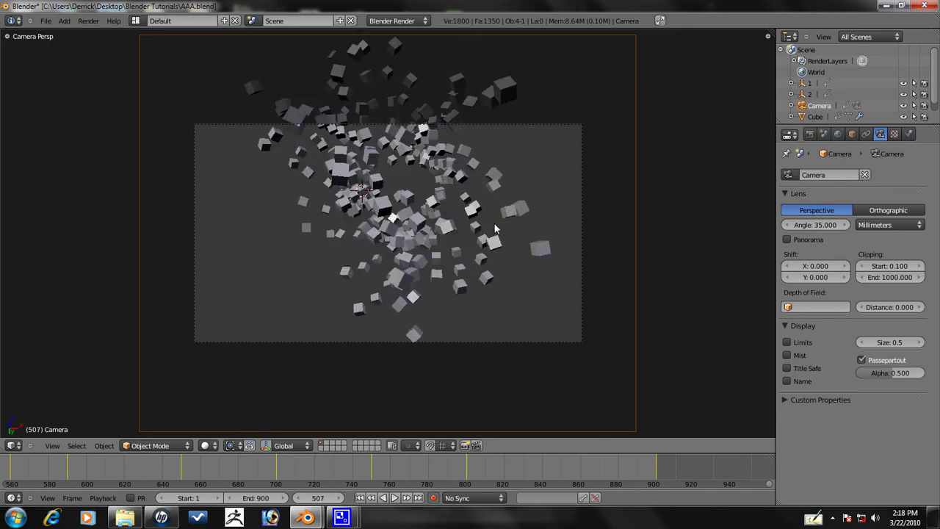
scroll(412, 218, down, 3)
key(g)
key(z)
key(z)
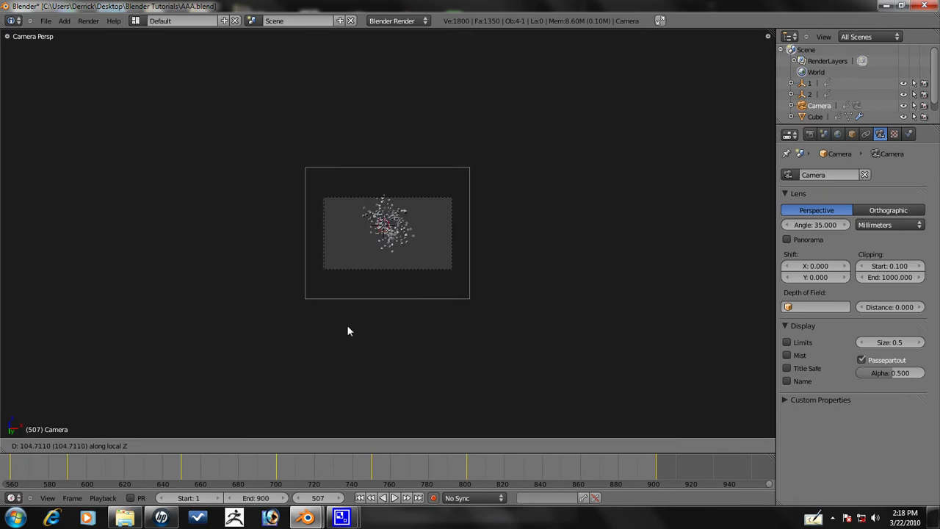
click(352, 344)
key(Home)
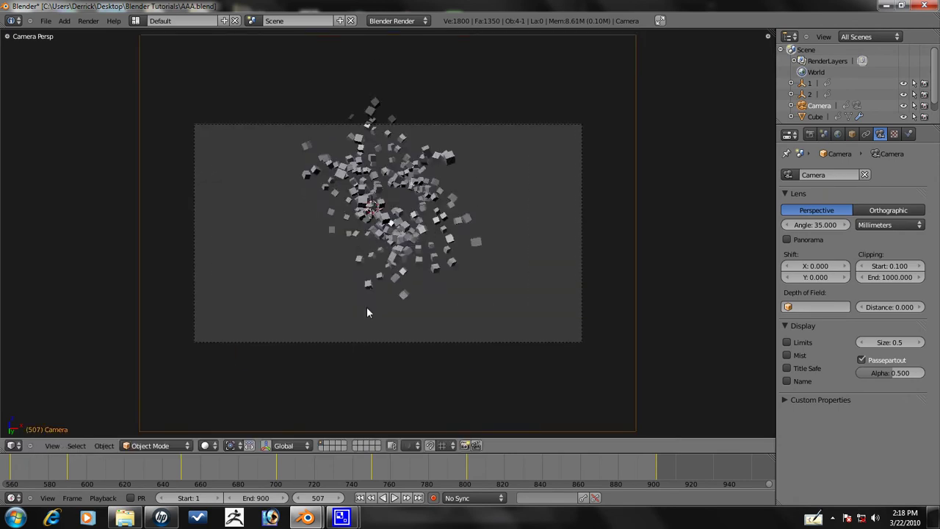
key(g)
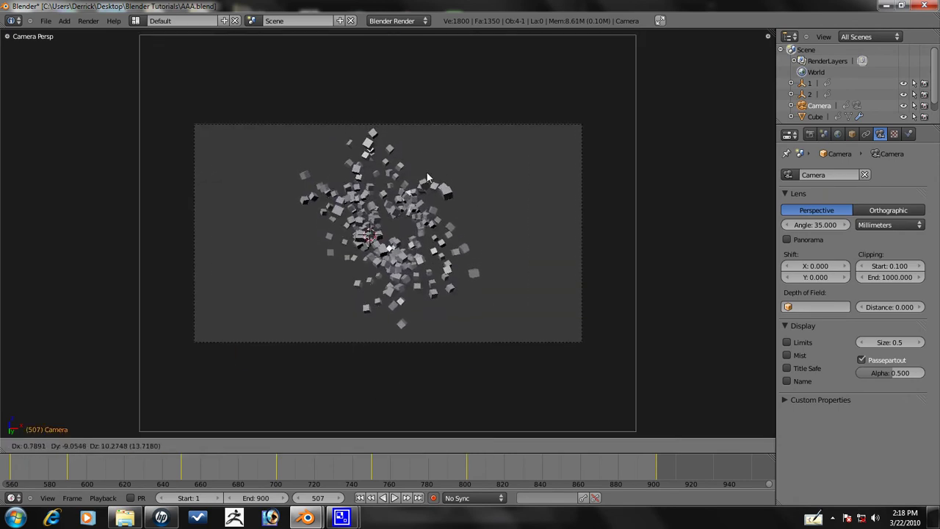
click(428, 146)
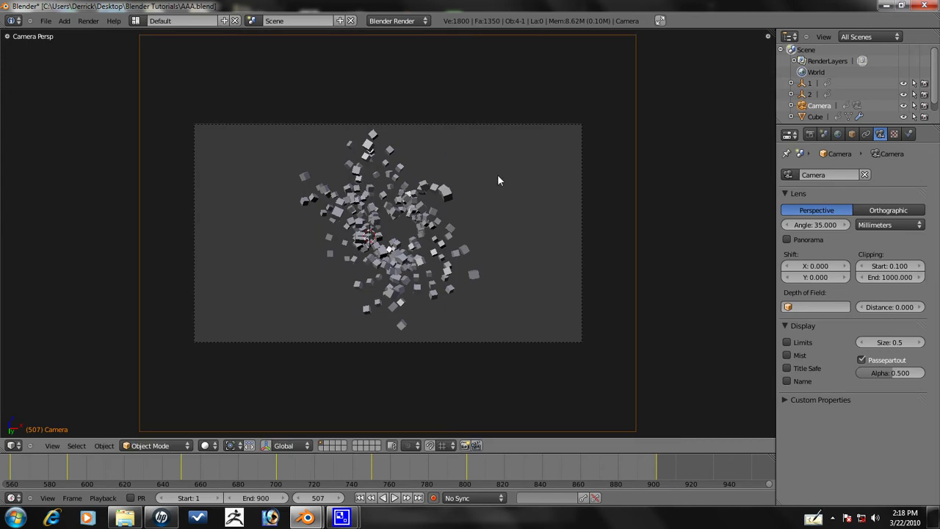
- Advance to frame 601 and pull the camera back along its local Z axis until all cube rows fit the frame
key(Right)
key(Right)
key(Right)
key(Right)
key(Right)
key(Right)
key(Right)
key(Right)
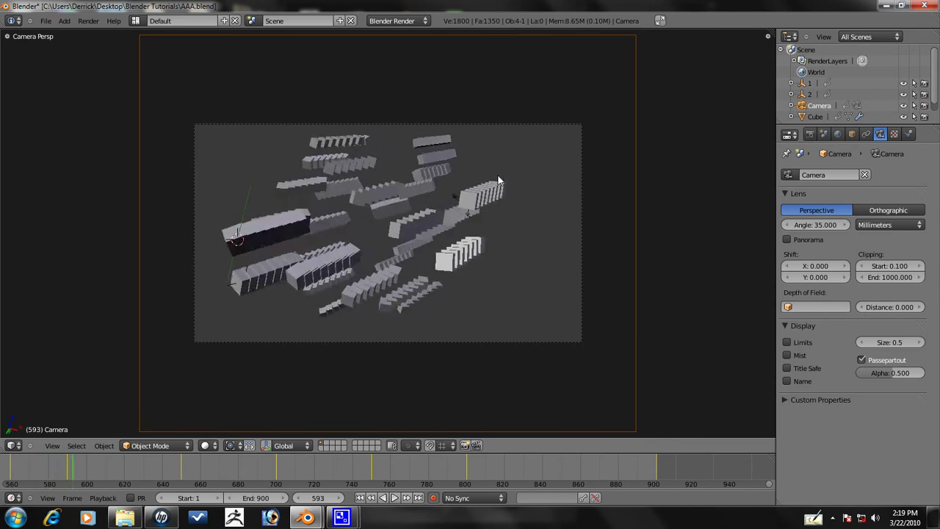
scroll(389, 197, down, 4)
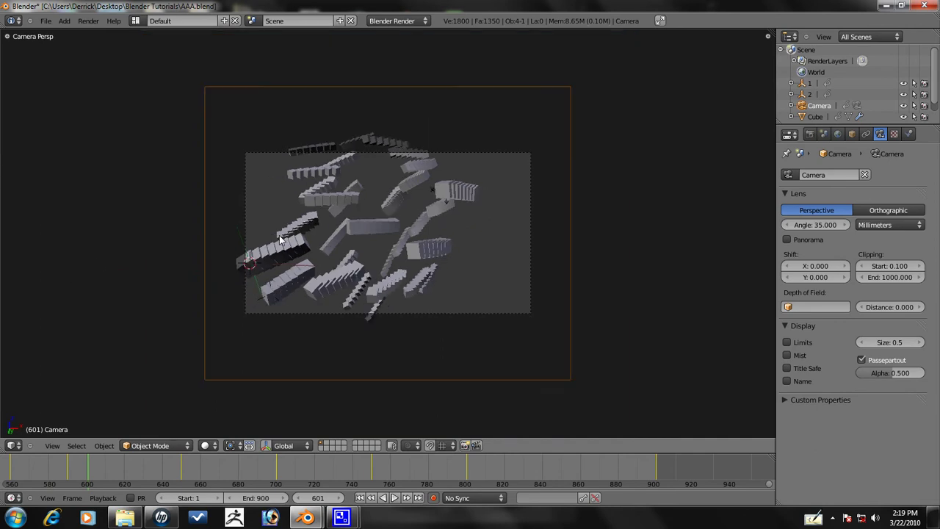
key(g)
key(z)
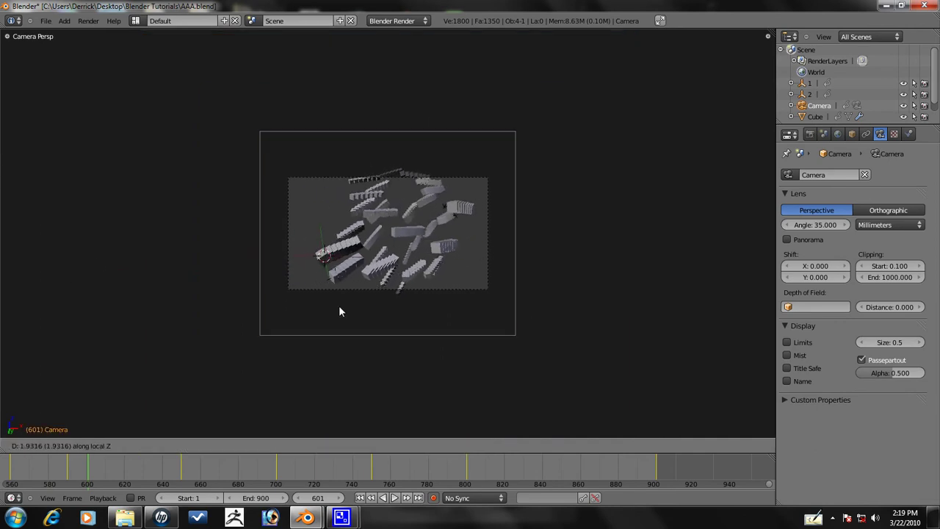
key(z)
click(342, 321)
scroll(368, 332, up, 4)
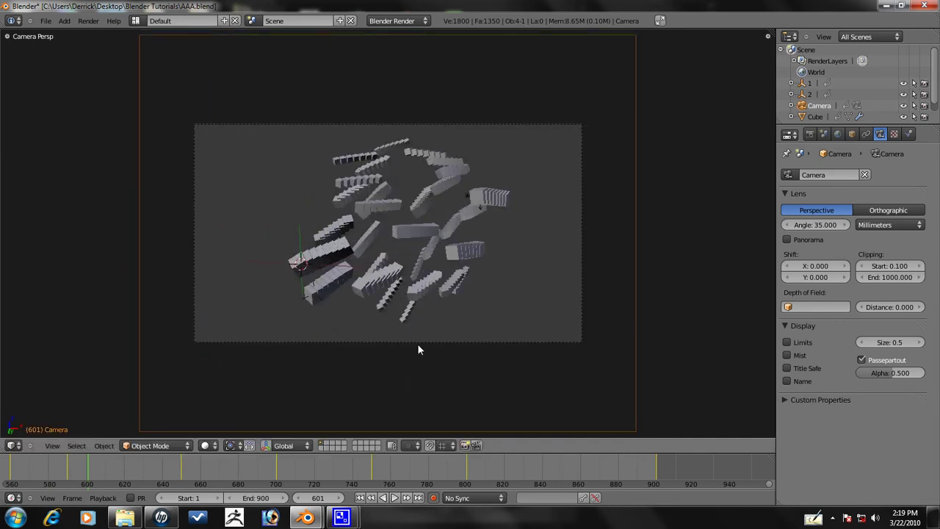
- Move the camera right at frame 601 to centre the cube rows in the frame
key(g)
key(z)
key(z)
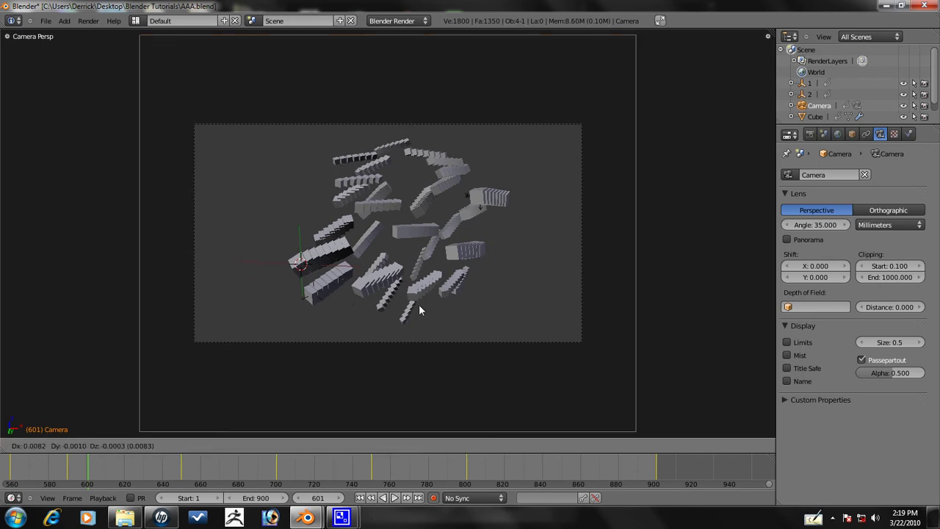
click(588, 336)
scroll(549, 351, down, 2)
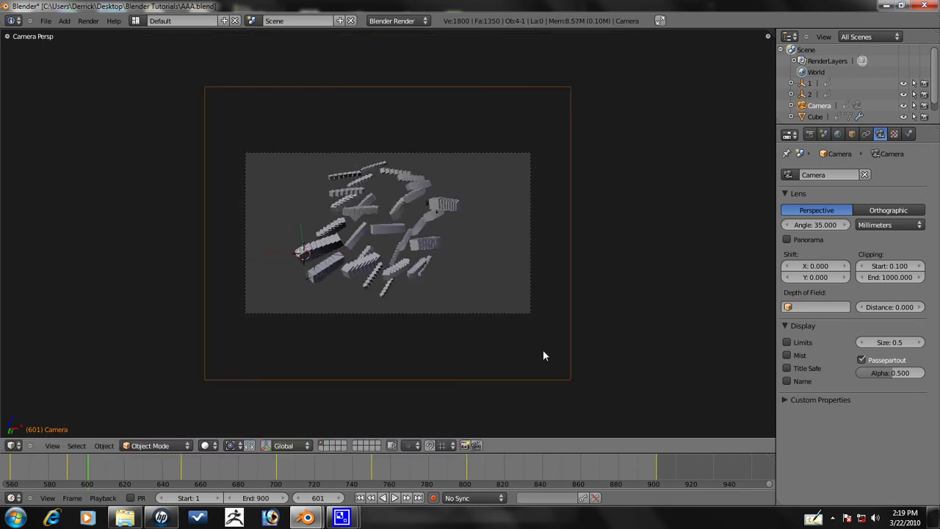
- Advance the animation to frame 618, where the arrays extend above the camera frame
key(alt+a)
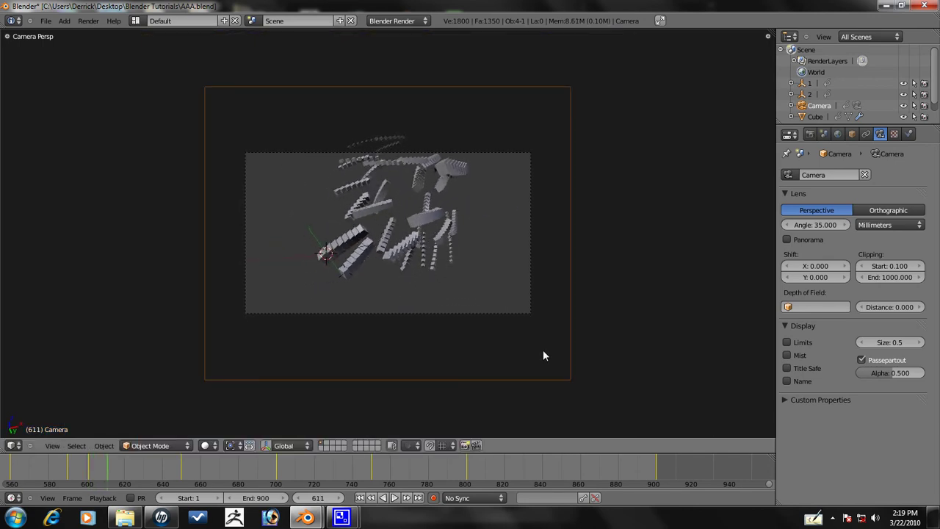
scroll(534, 276, down, 3)
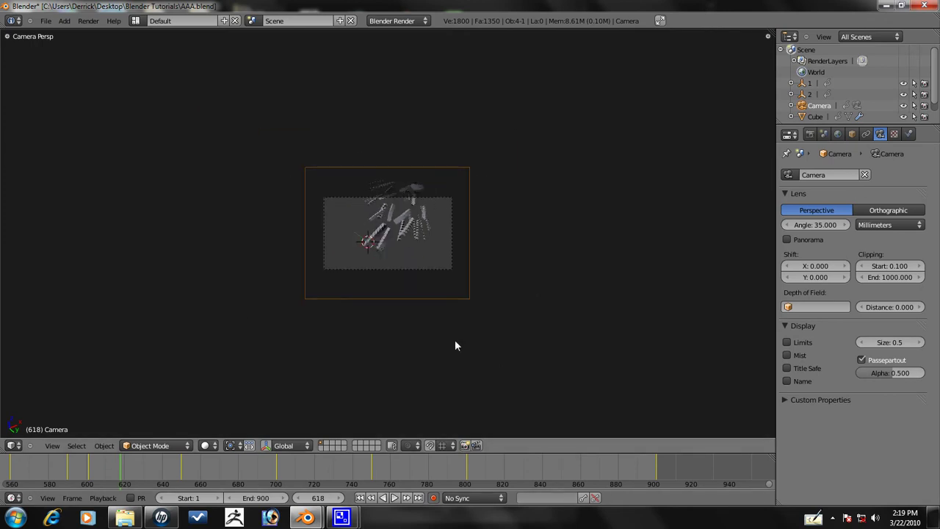
mouse_move(341, 517)
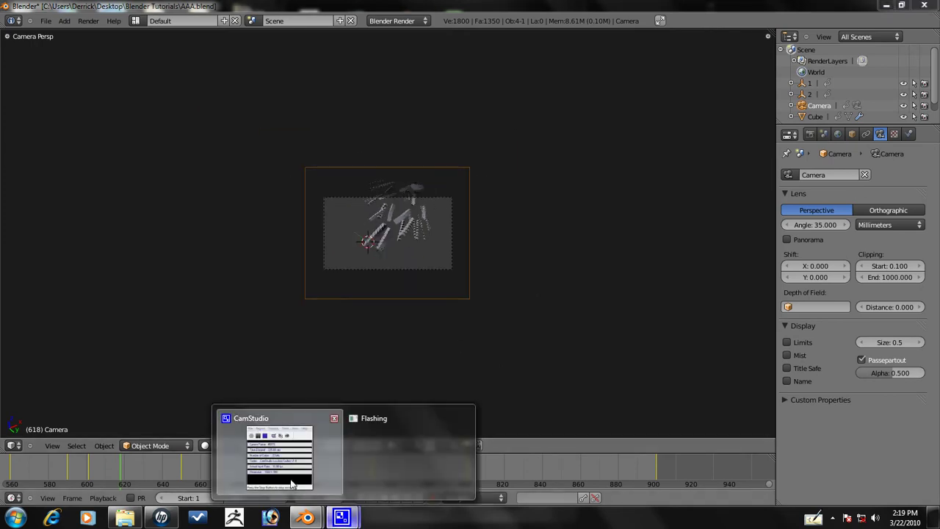
click(291, 484)
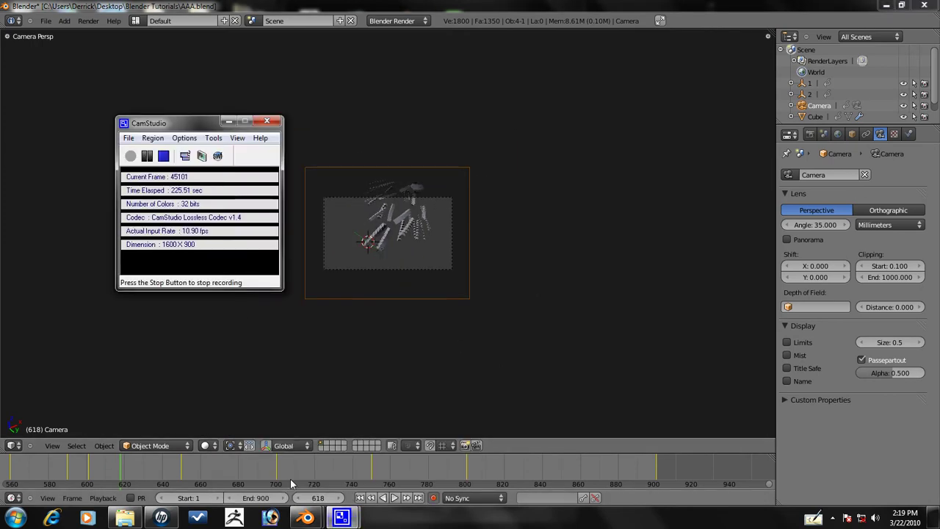
click(538, 5)
- Raise the camera at frame 618 so the upper cube arrays fit inside the frame
scroll(439, 248, up, 3)
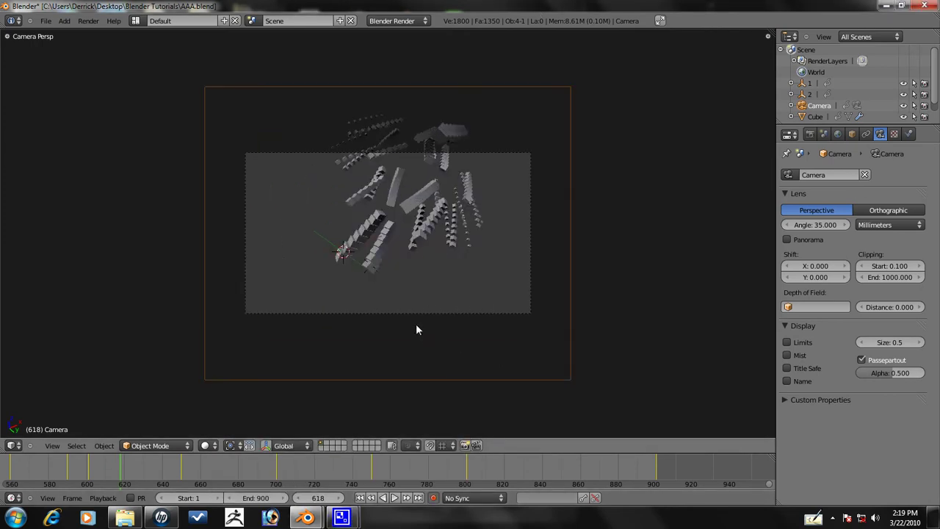
key(g)
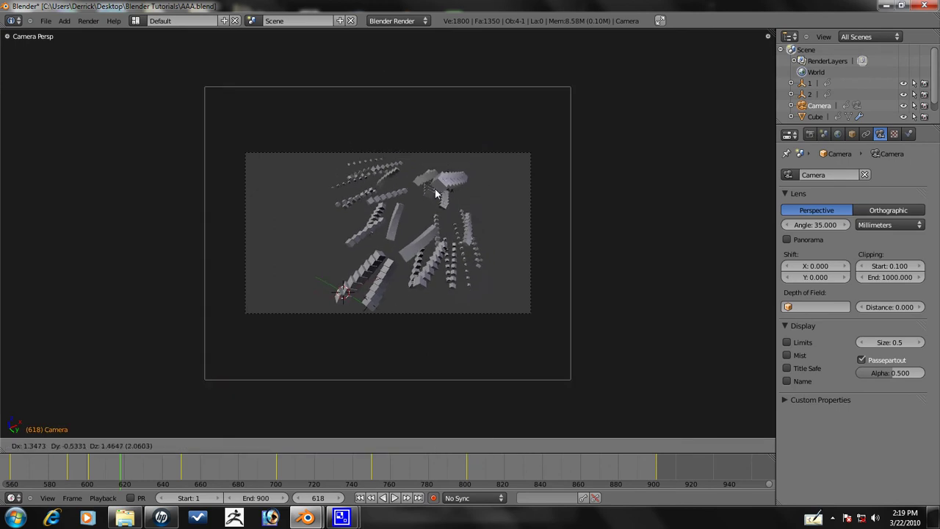
click(434, 269)
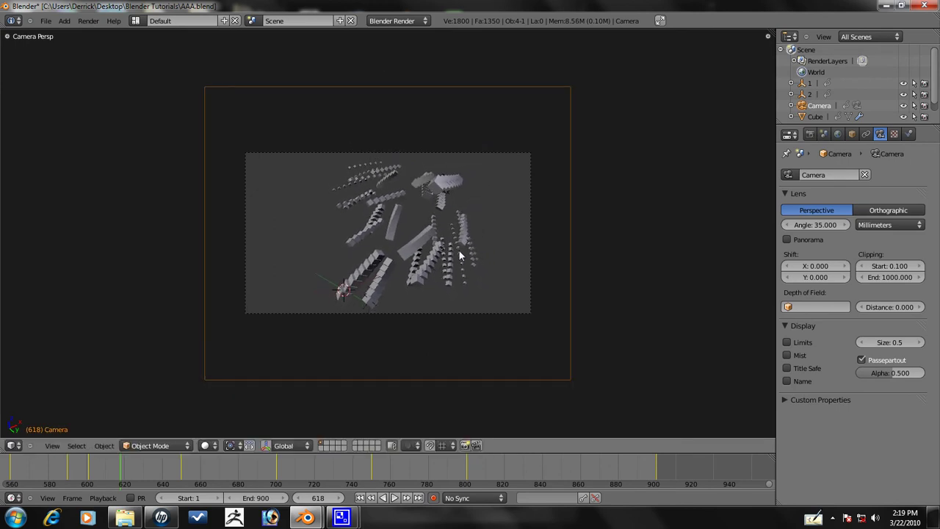
- Advance to frame 635, pull the camera back slightly along its local Z axis and raise it to contain the top arrays
key(Right)
key(Right)
key(Right)
key(Right)
key(Right)
key(Right)
key(Right)
key(Right)
key(Right)
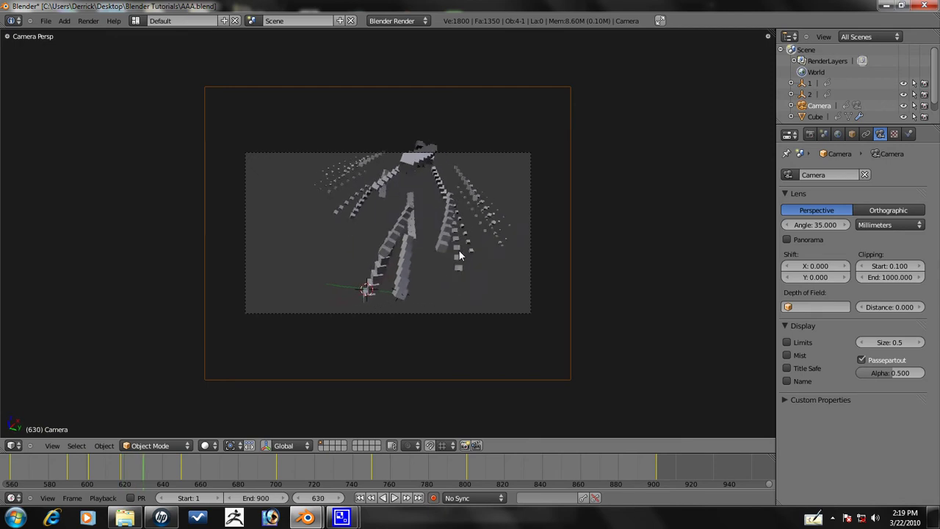
key(g)
key(z)
key(z)
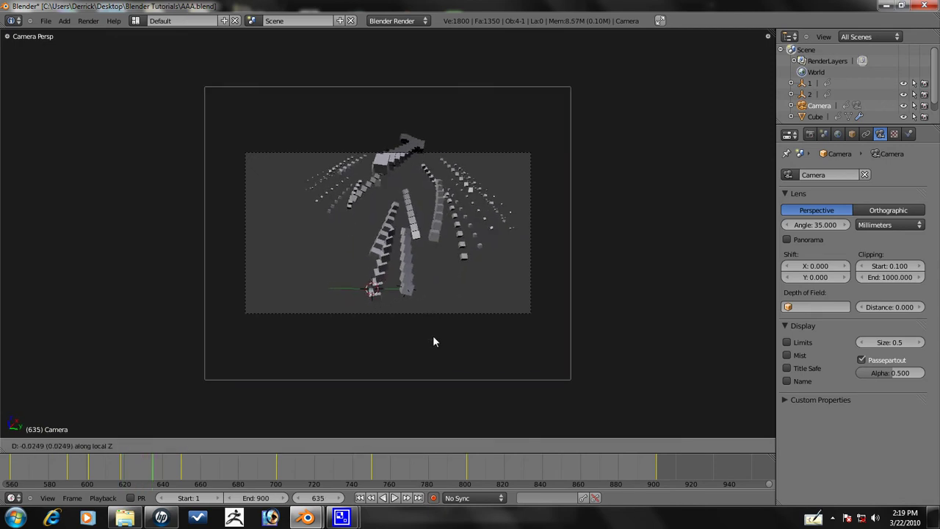
key(z)
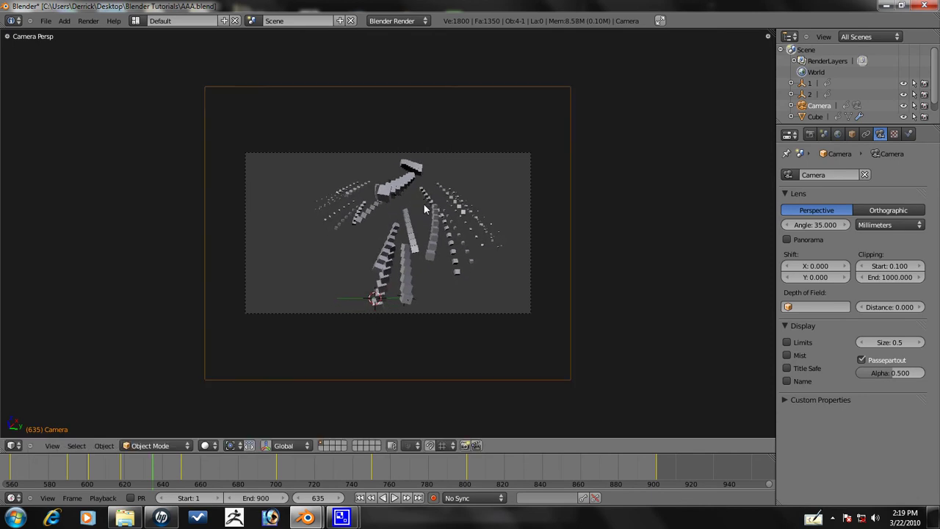
- Fine-tune the camera's position at frame 635 to keep all the arms inside the frame
scroll(424, 204, up, 3)
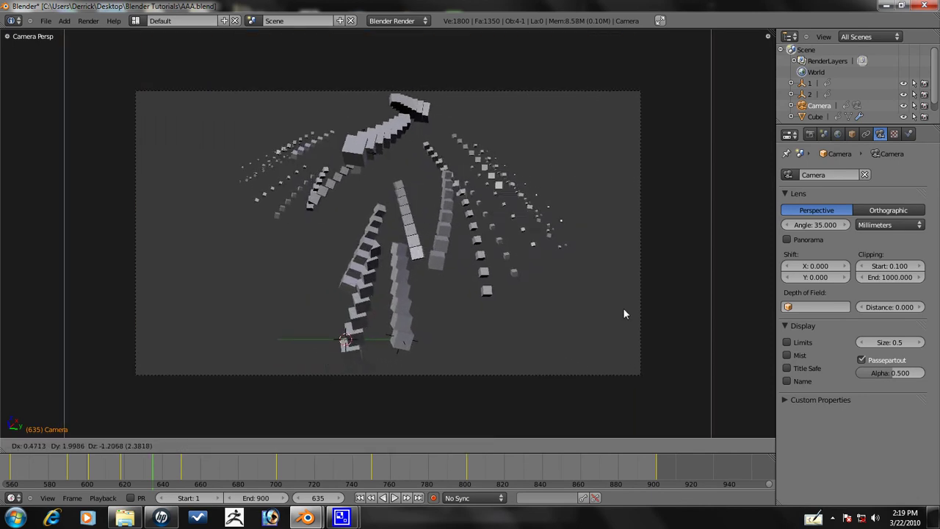
click(599, 266)
scroll(458, 272, down, 2)
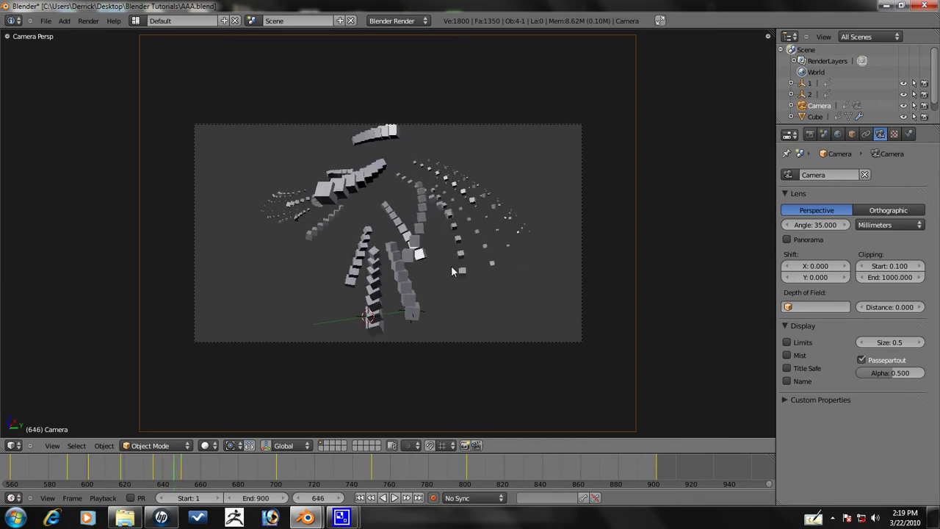
- Pull the camera back along its local Z axis at frame 646 to leave more room around the arms
key(g)
key(z)
key(z)
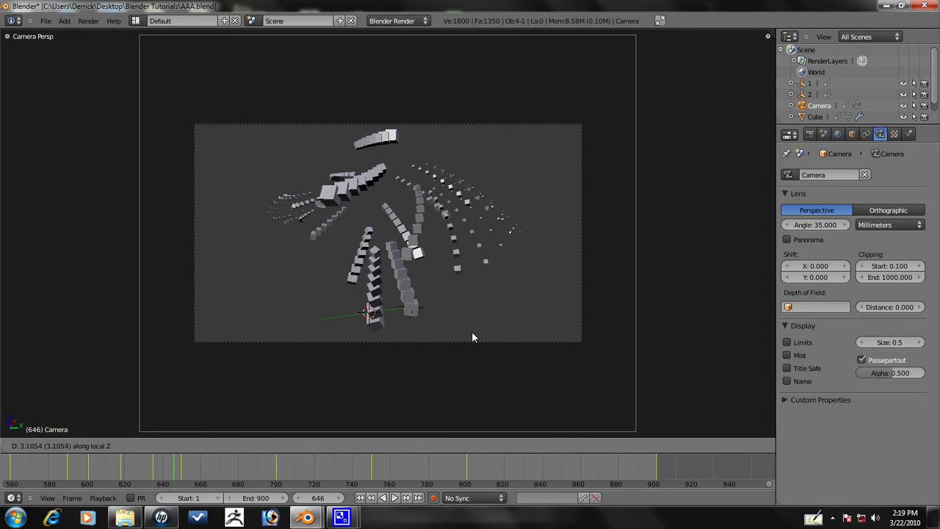
click(482, 292)
- Advance to frame 821, pull the camera back along its local Z axis and reposition it around the scattered cubes
key(alt+a)
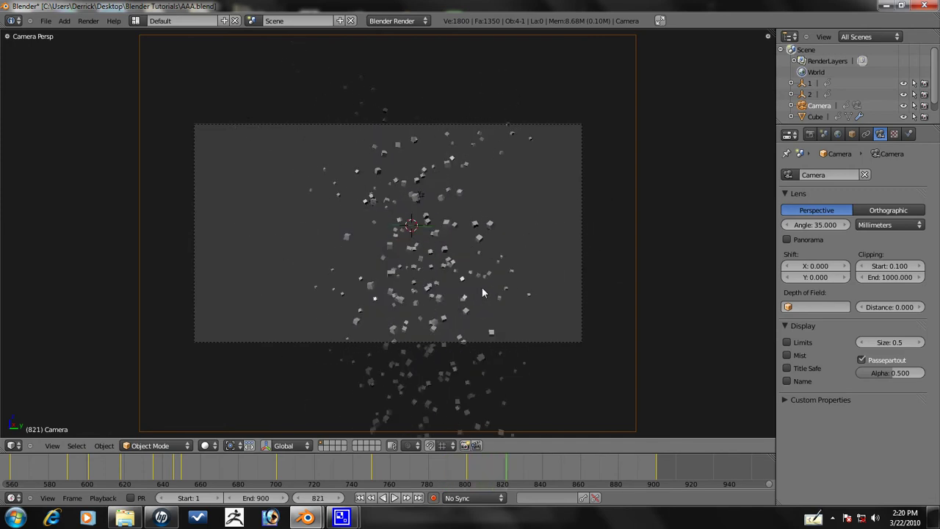
key(g)
key(z)
key(z)
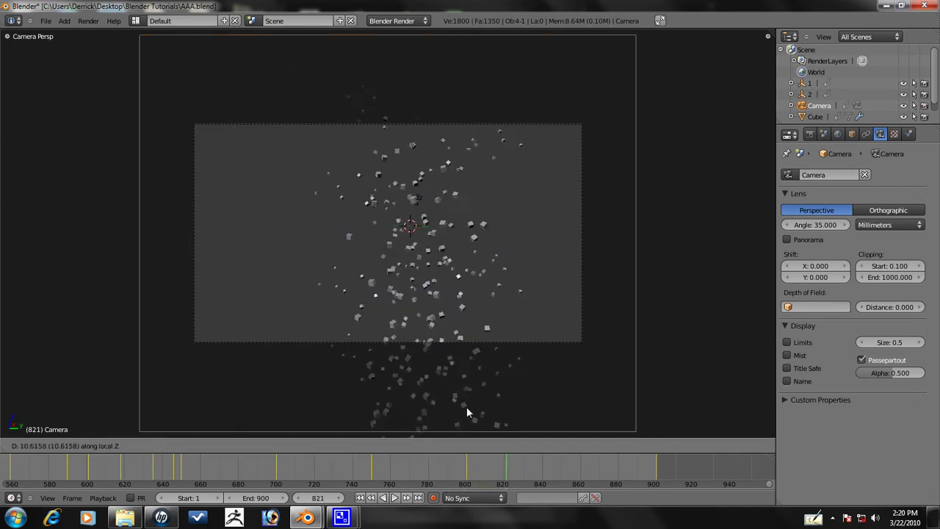
click(484, 221)
key(g)
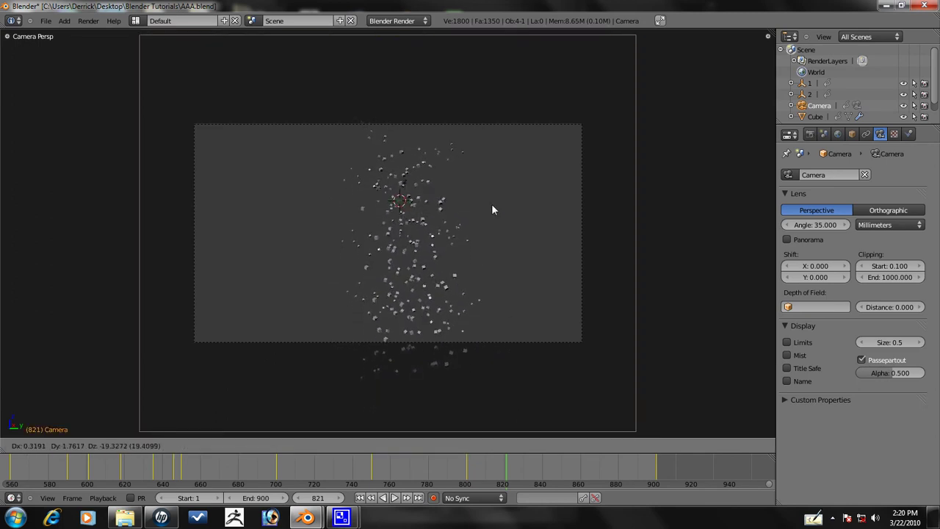
click(462, 161)
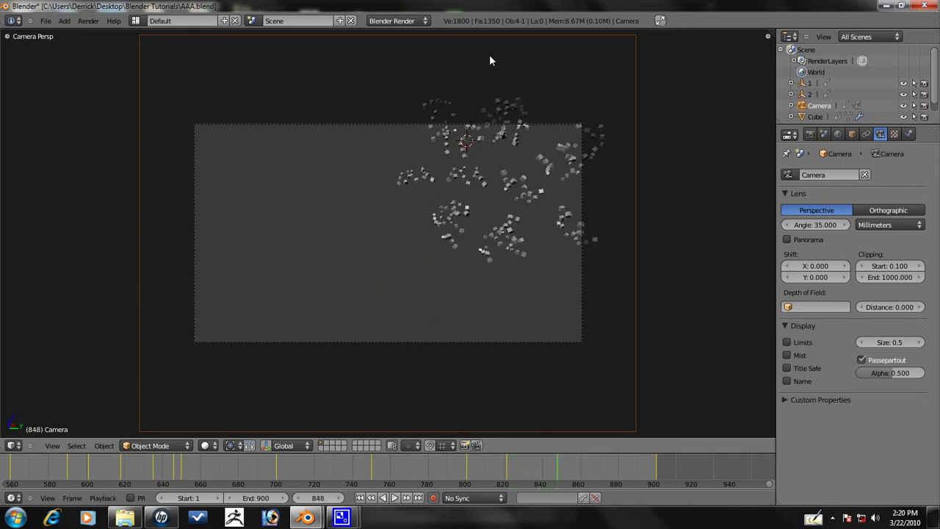
- Reposition the camera at frames 848 and 863 to bring the cube clusters back inside the camera frame
key(g)
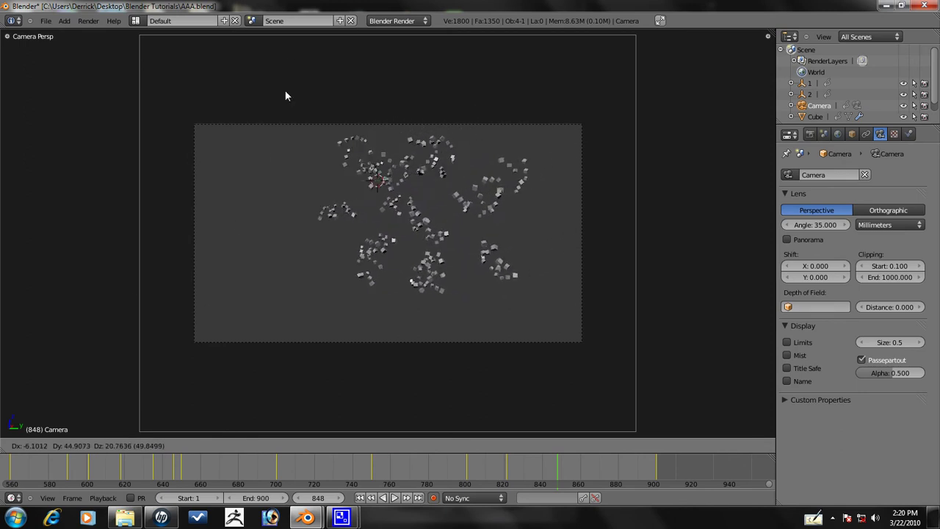
click(575, 386)
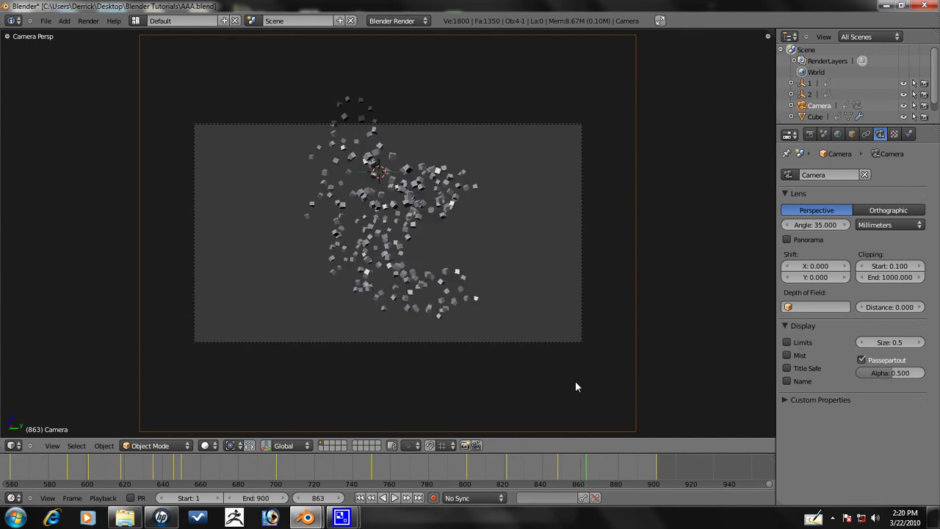
key(g)
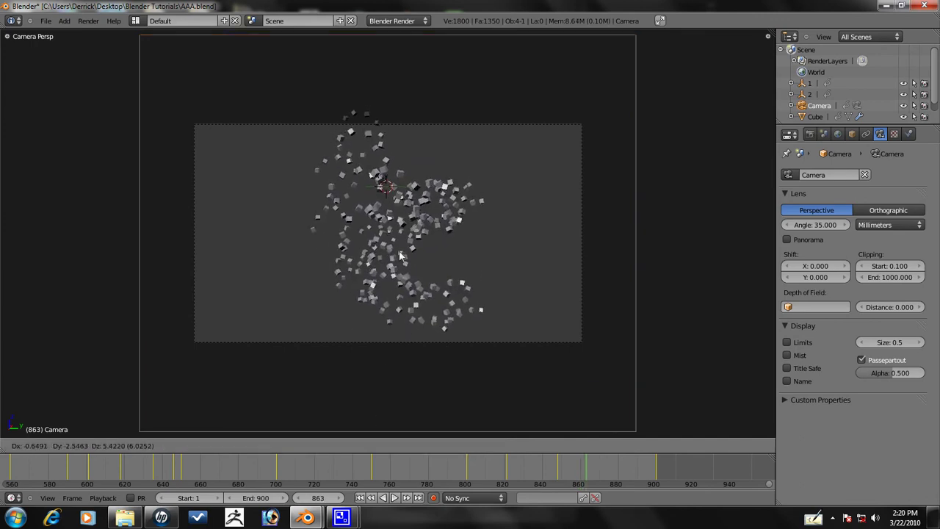
click(416, 425)
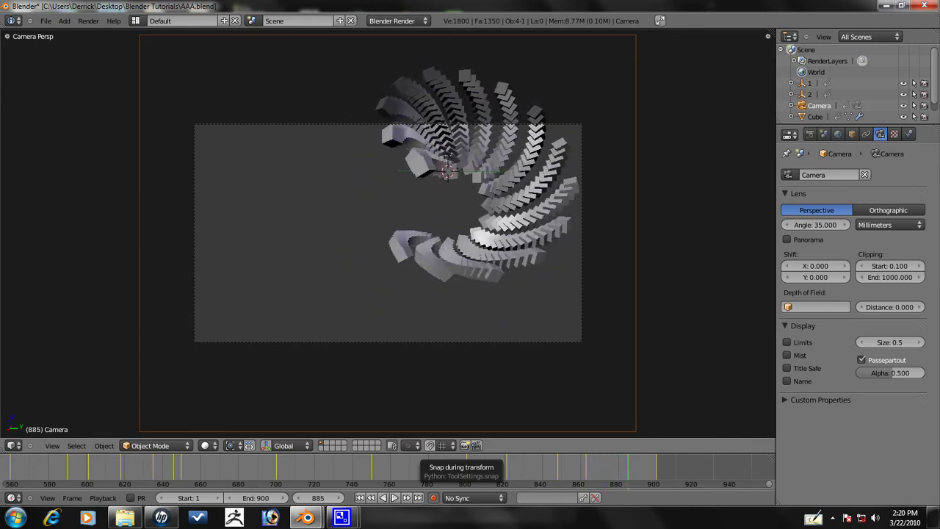
- Move the camera at frame 885 and adjust its distance along the local Z axis to contain the curled arms
key(alt+a)
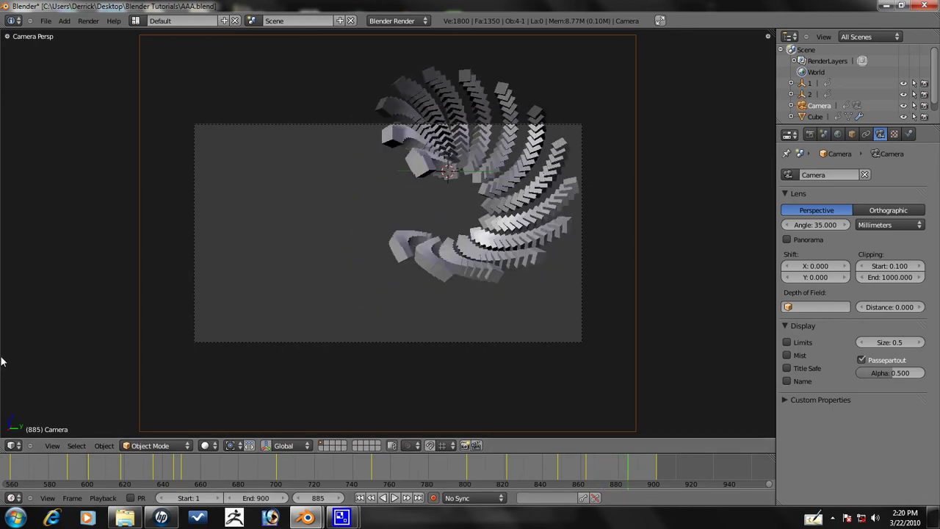
key(g)
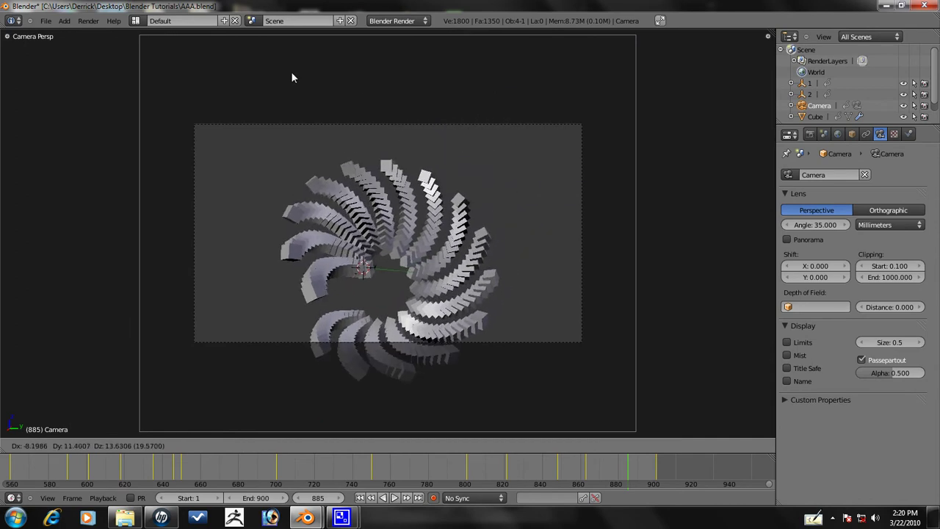
key(z)
key(z)
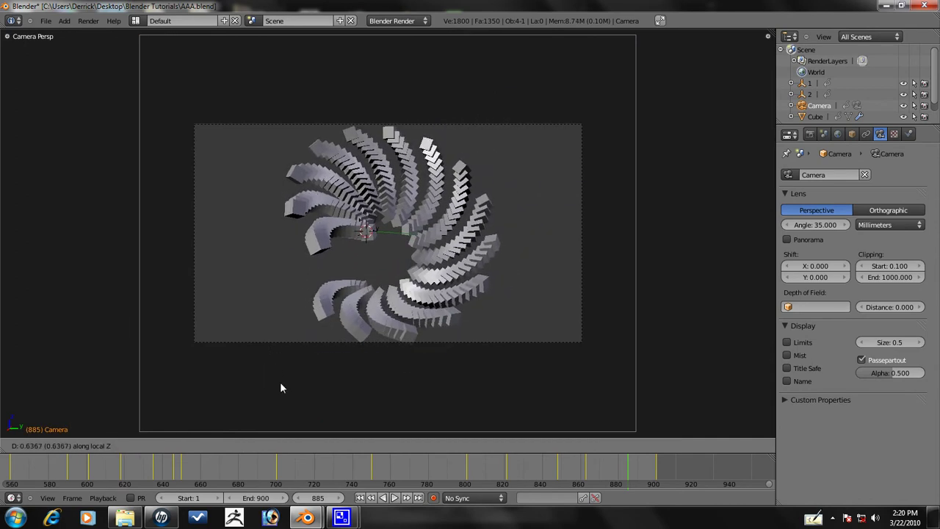
click(287, 397)
- Advance to frame 900, extend the animation's end frame to 925 and play the added frames
key(alt+a)
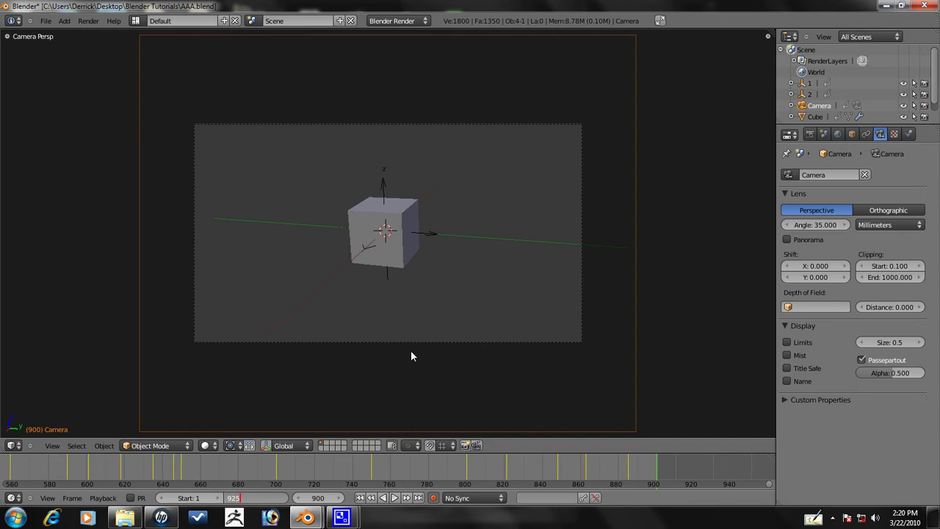
key(Return)
key(alt+a)
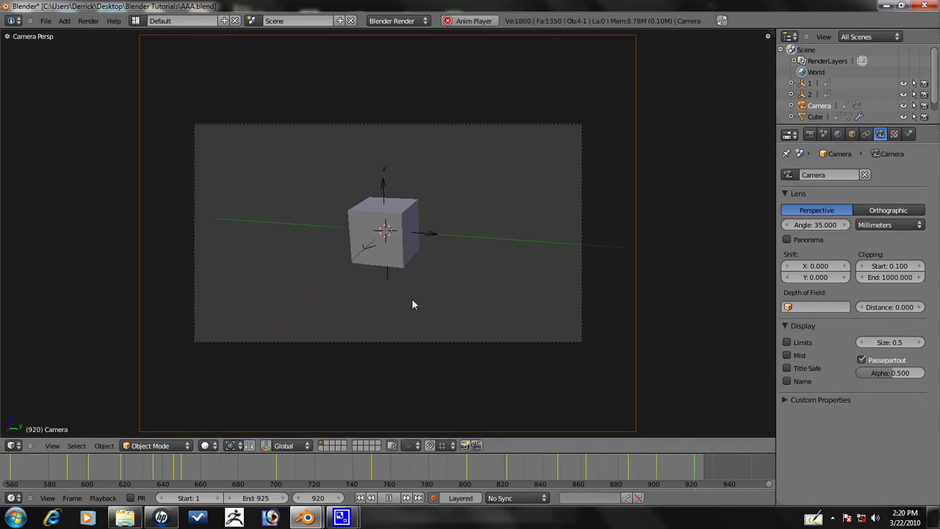
key(alt+a)
- Play the whole animation from frame 1 in camera view to review the camera's framing
click(360, 498)
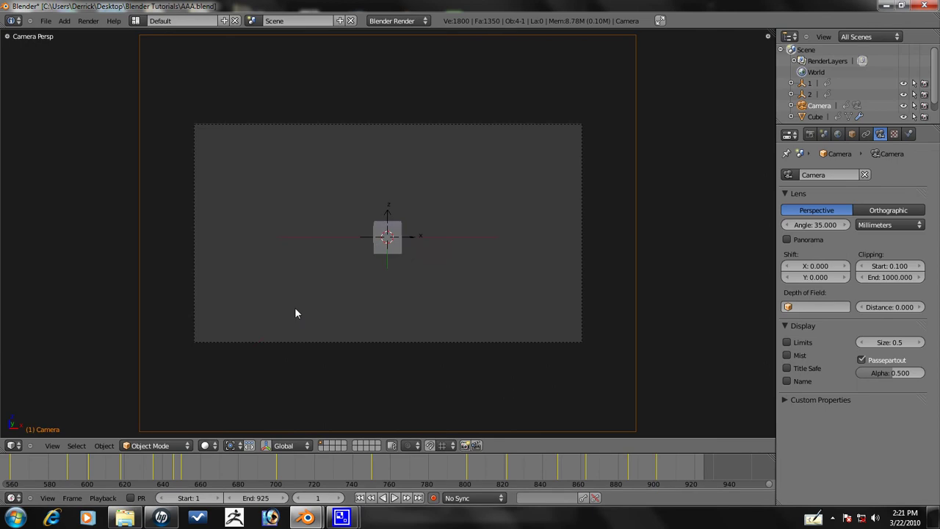
scroll(297, 301, down, 5)
scroll(301, 289, up, 2)
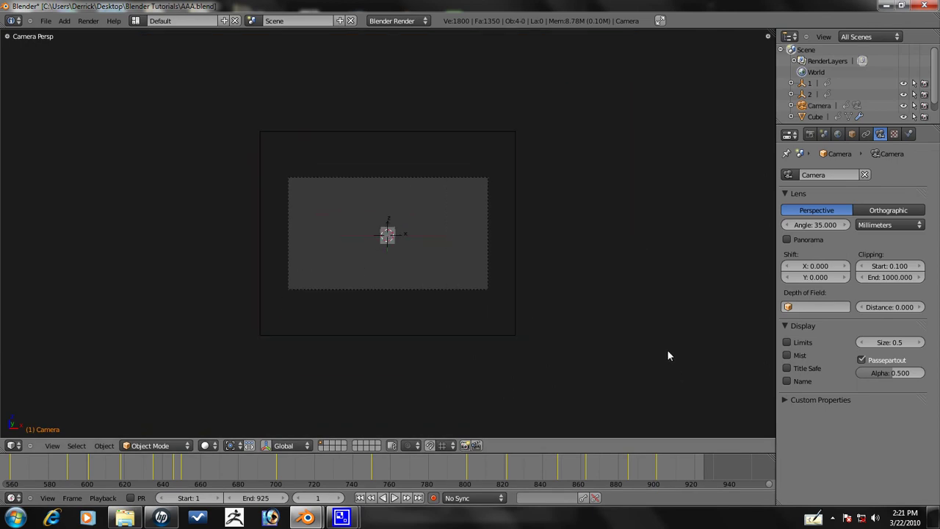
key(alt+a)
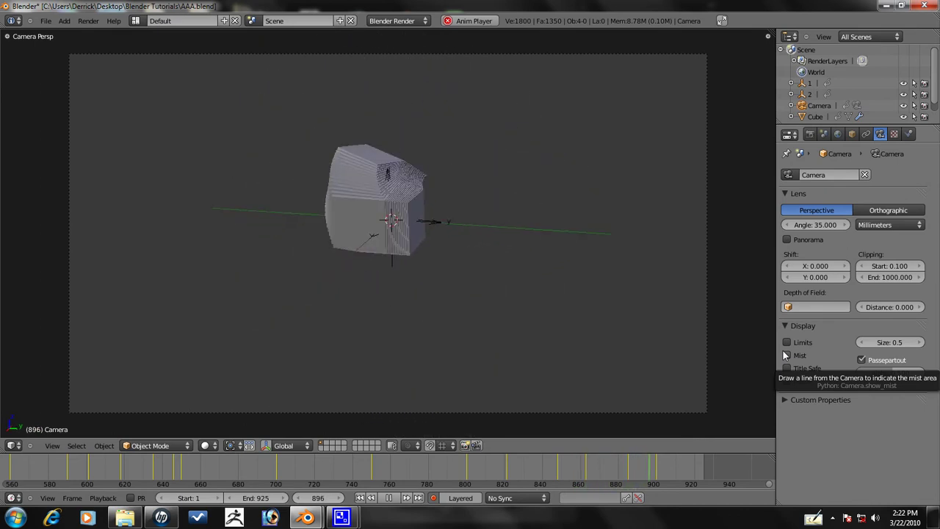
key(Escape)
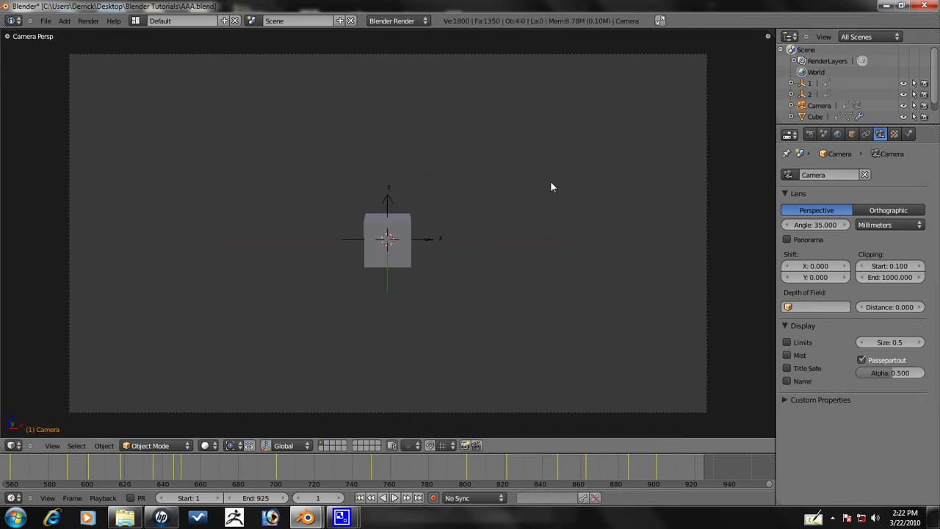
key(KP_0)
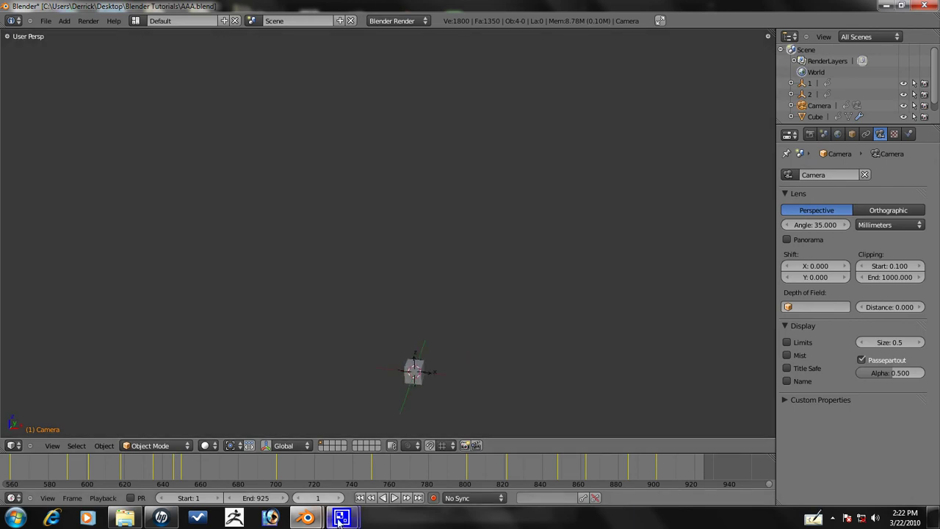
mouse_move(341, 517)
click(281, 463)
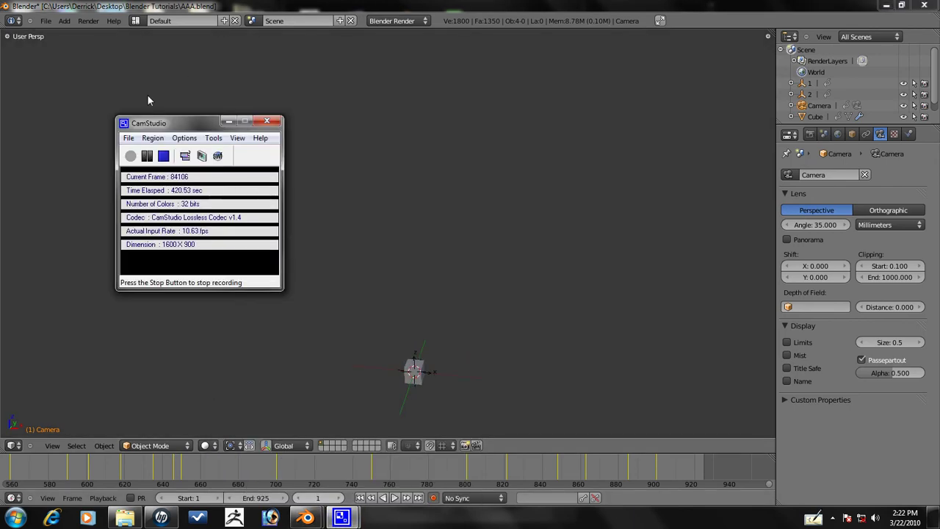
click(569, 6)
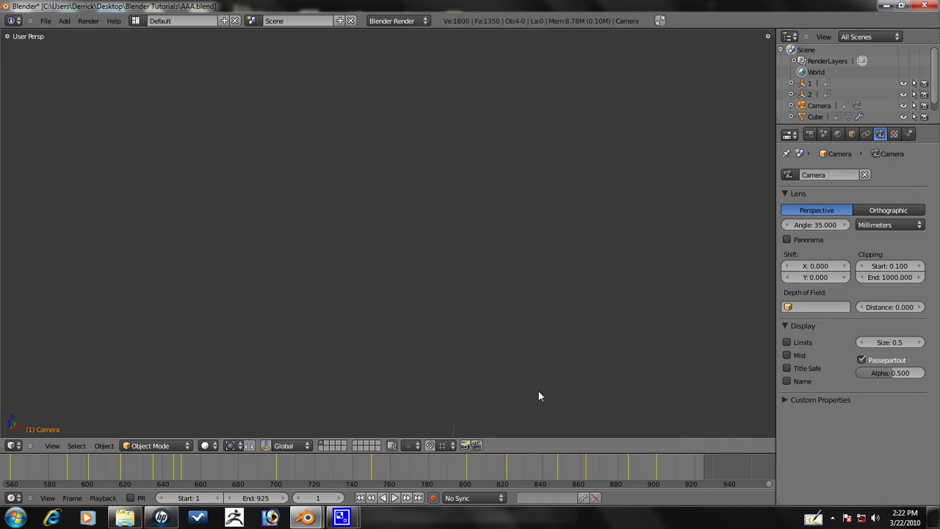
shift+middle_drag(537, 389, 534, 110)
scroll(472, 198, down, 3)
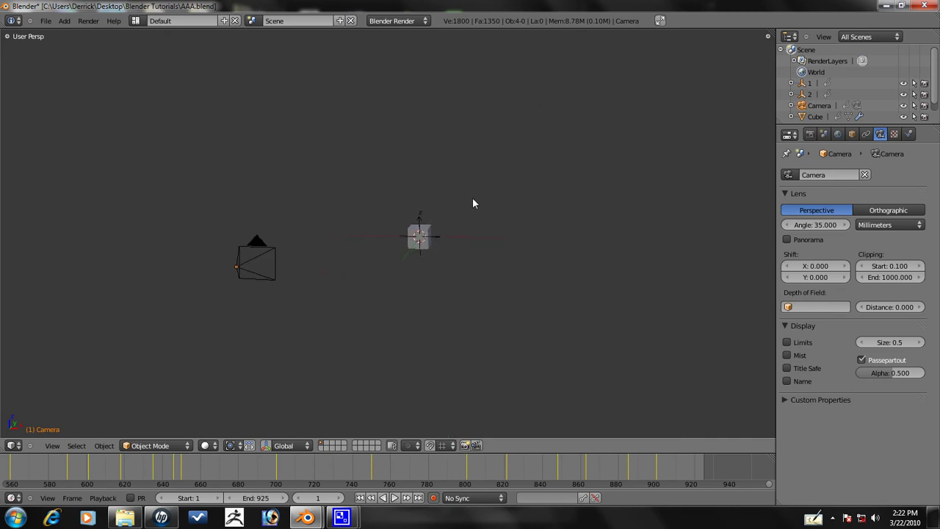
key(KP_0)
scroll(499, 260, down, 1)
scroll(450, 253, up, 2)
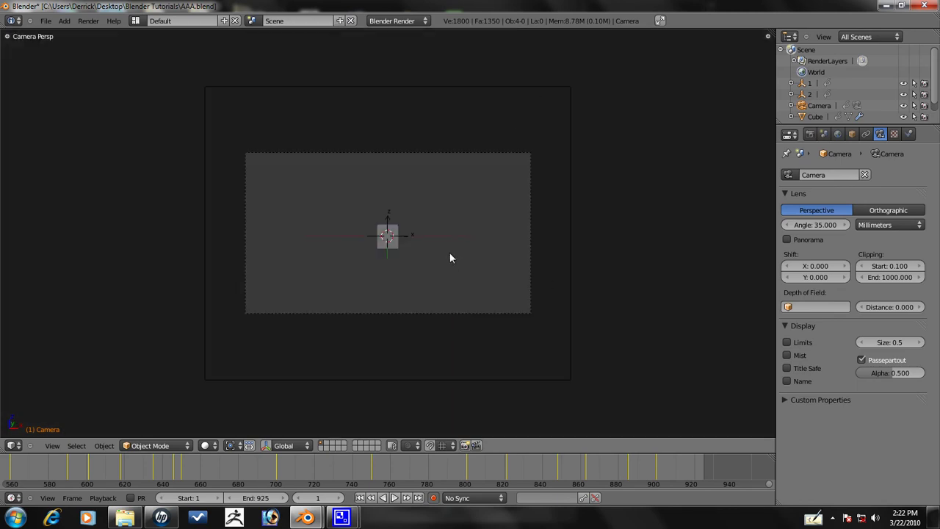
- Switch to the Animation screen layout and save AAA.blend
click(138, 21)
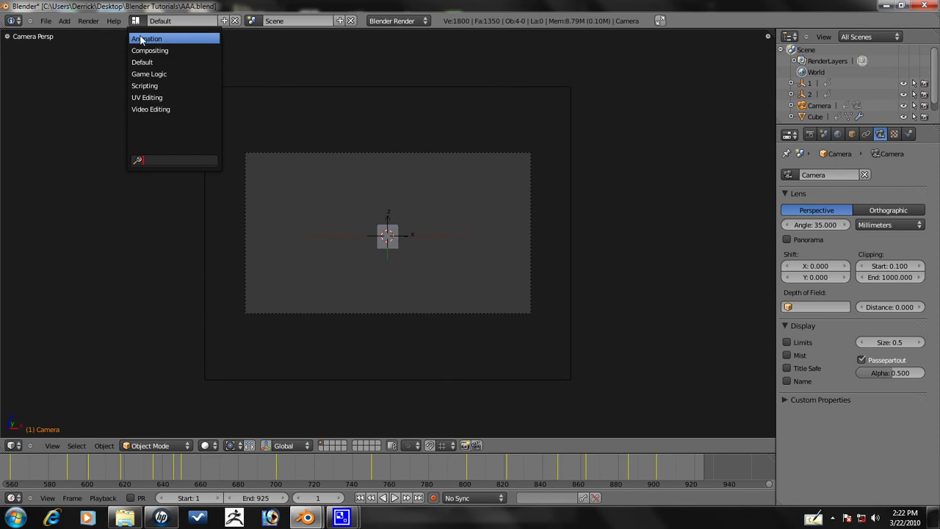
click(143, 36)
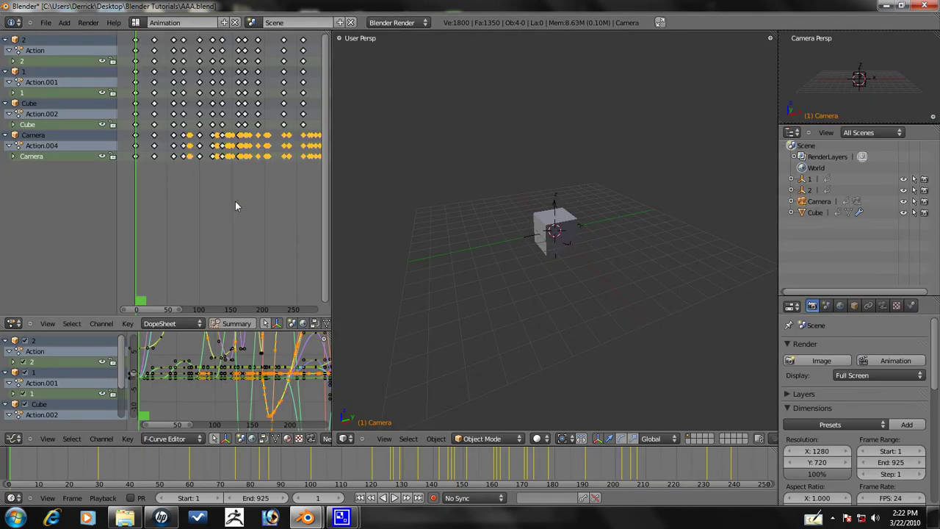
click(44, 23)
click(81, 103)
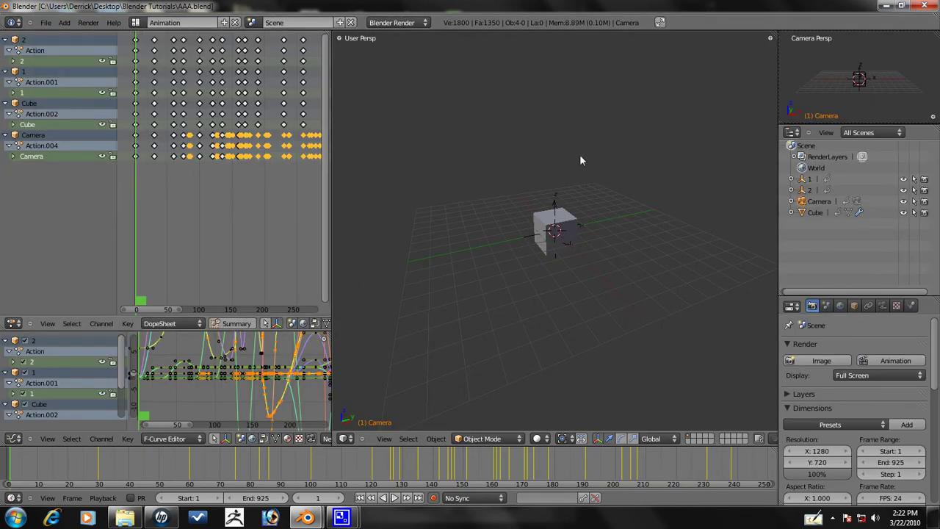
- Deselect all keyframes in the dope sheet and examine the camera's keyframes from frame 100 onward
scroll(286, 132, up, 1)
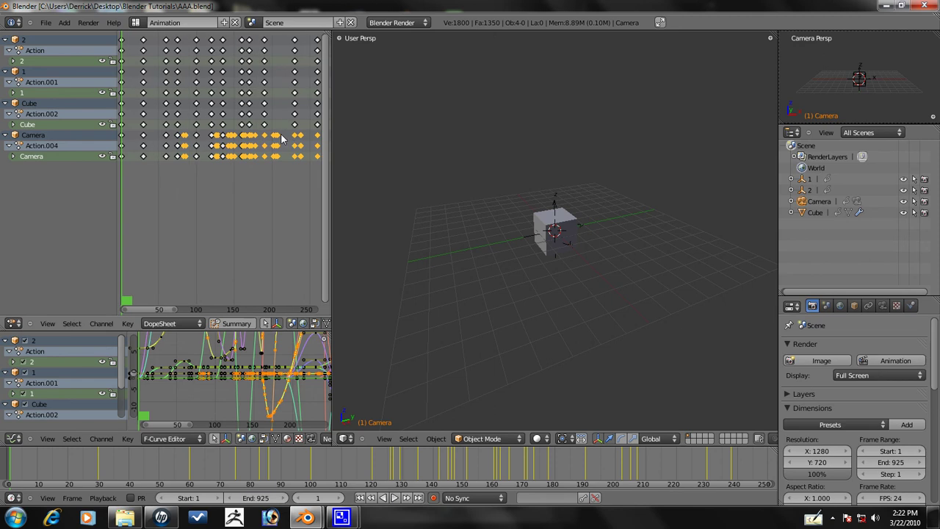
key(a)
middle_drag(255, 100, 198, 124)
scroll(207, 162, up, 1)
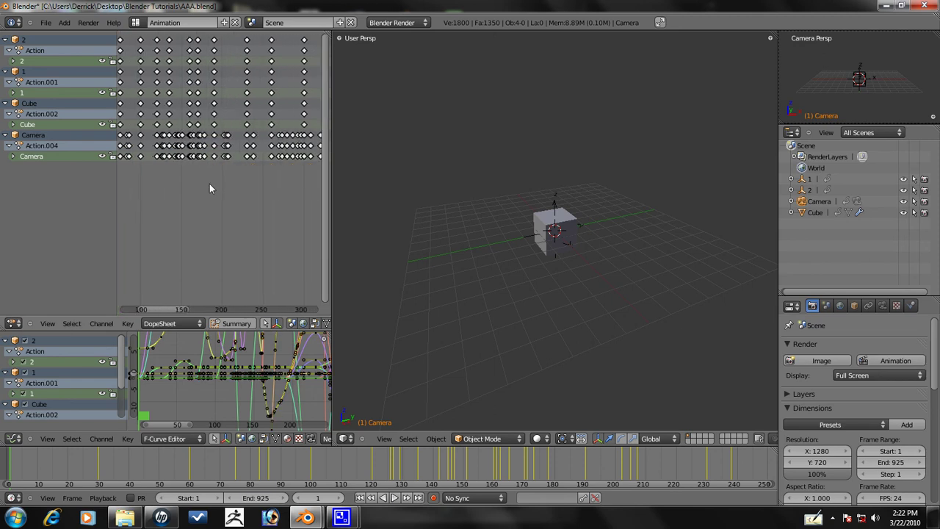
- Maximize the F-Curve editor and examine the curves of all objects over the full animation range
scroll(246, 385, down, 4)
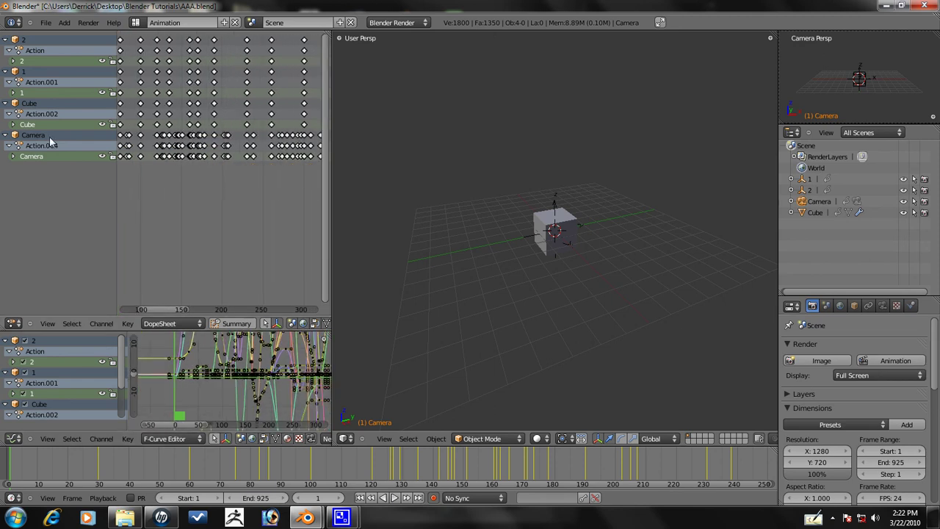
scroll(194, 375, down, 4)
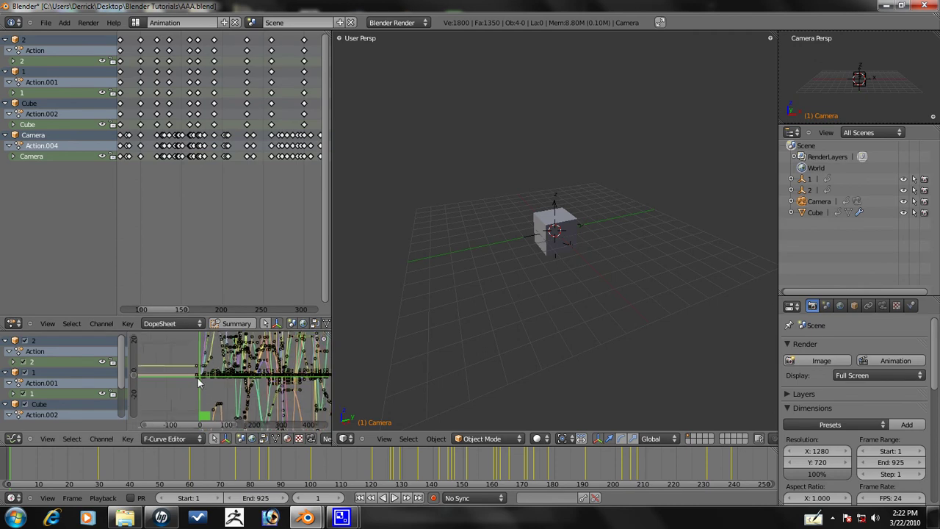
scroll(198, 383, down, 8)
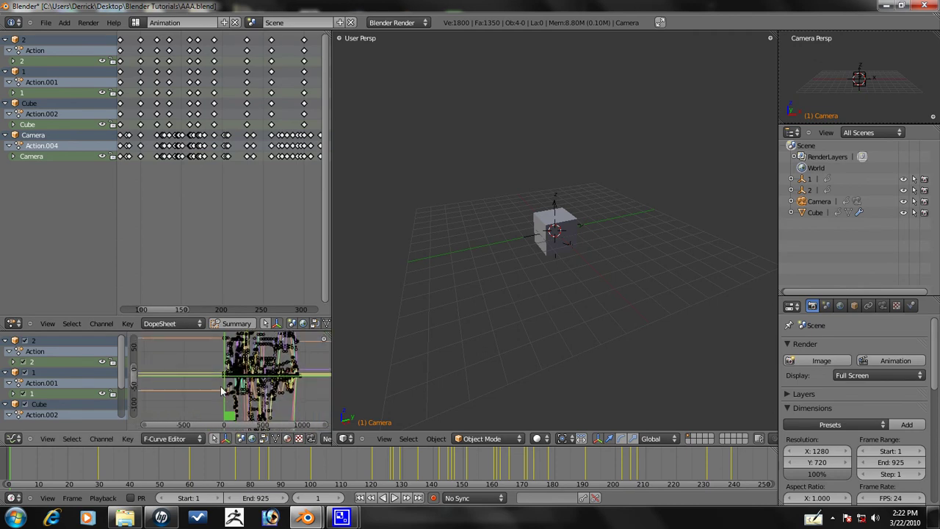
mouse_move(267, 402)
middle_down()
mouse_move(274, 378)
mouse_move(234, 340)
mouse_move(254, 414)
middle_up()
scroll(274, 374, up, 6)
key(ctrl+Up)
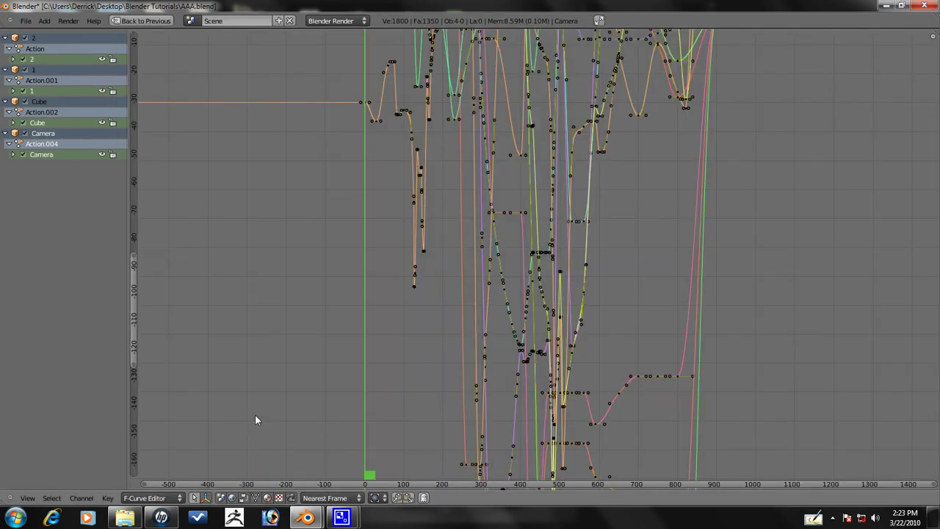
scroll(430, 182, down, 7)
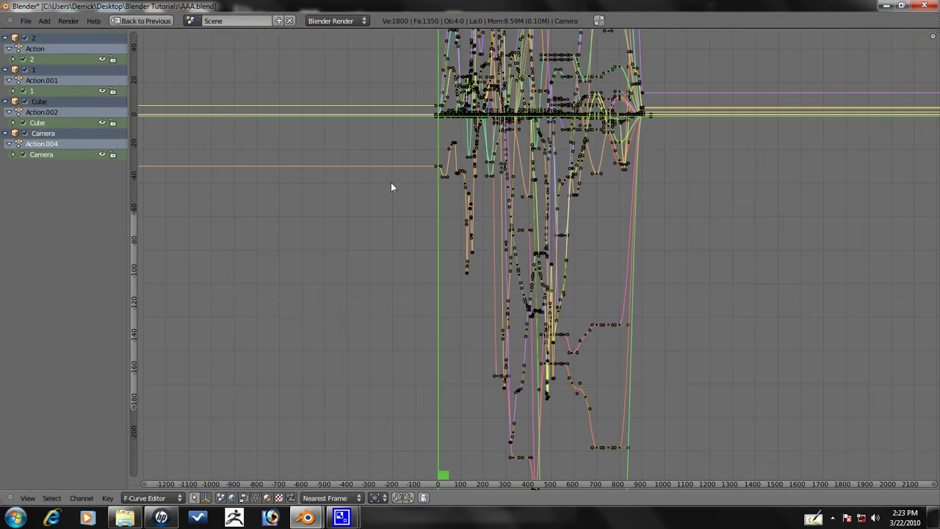
scroll(707, 232, down, 9)
middle_drag(618, 234, 546, 374)
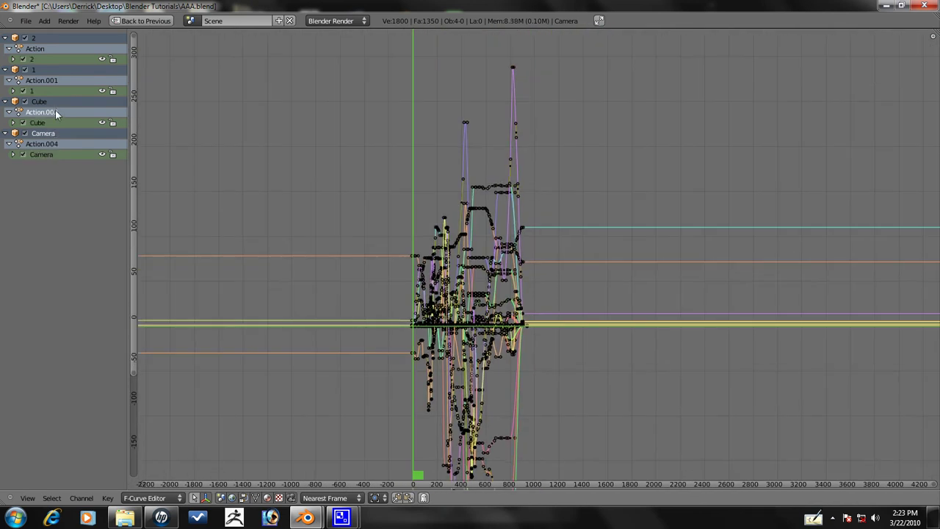
- Go through the F-curve channels of empties 2 and 1, ending with the Cube channel group selected
click(58, 58)
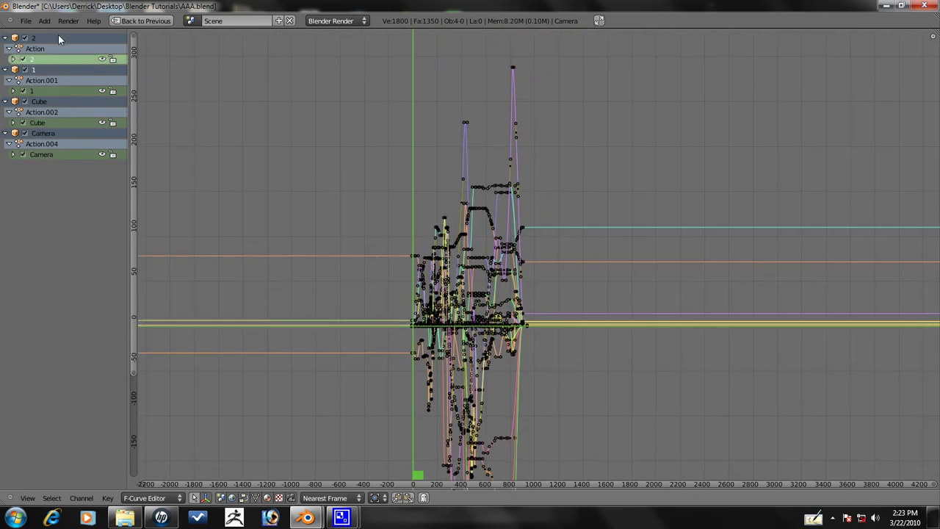
key(a)
click(43, 56)
click(41, 71)
click(69, 80)
click(53, 123)
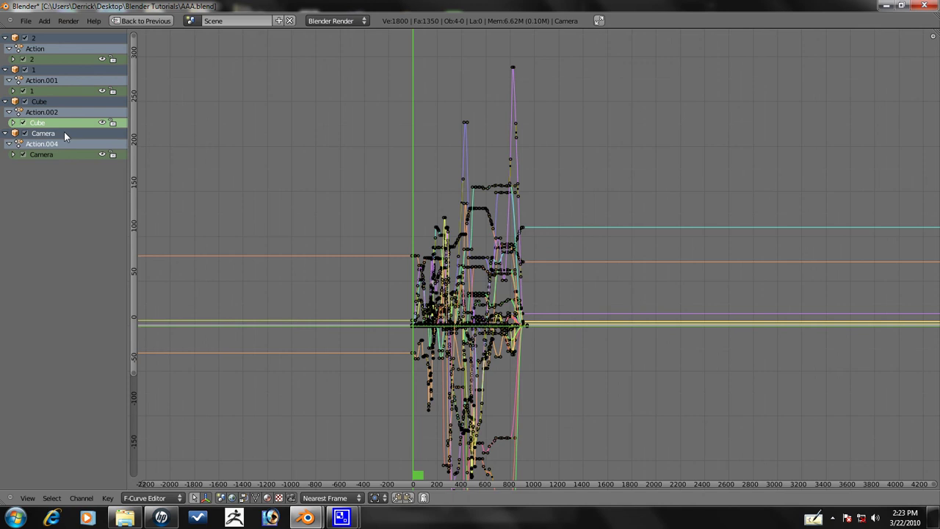
- Lock the Camera channel group against editing and select all keyframes of the other objects
click(59, 152)
ctrl+middle_drag(350, 357, 398, 324)
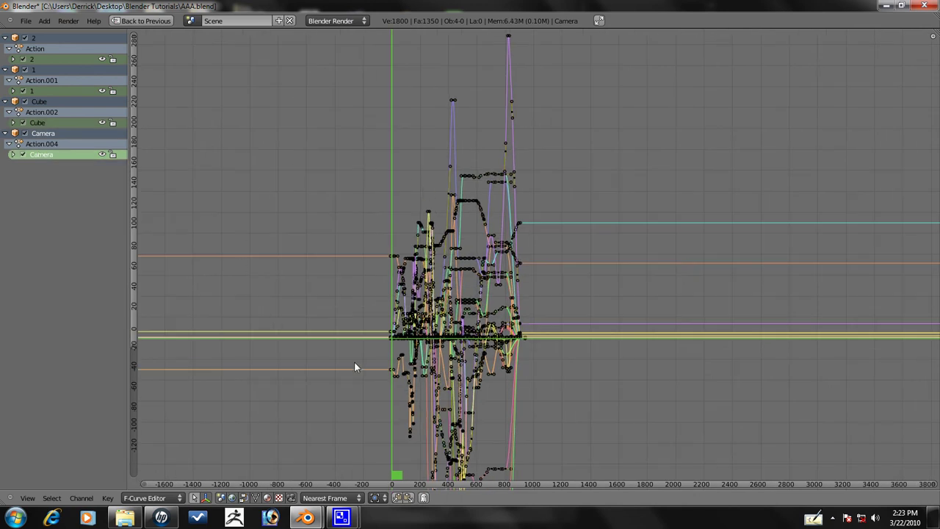
key(a)
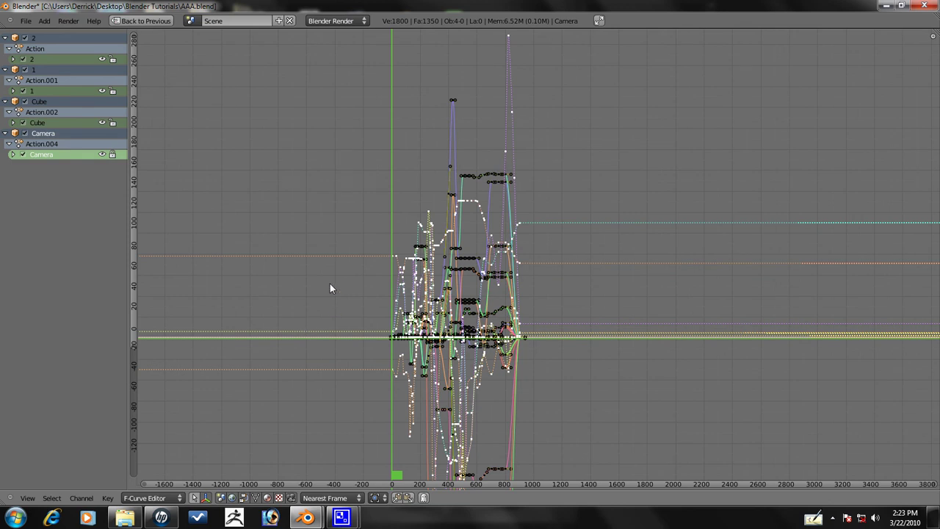
ctrl+middle_drag(371, 264, 393, 261)
key(a)
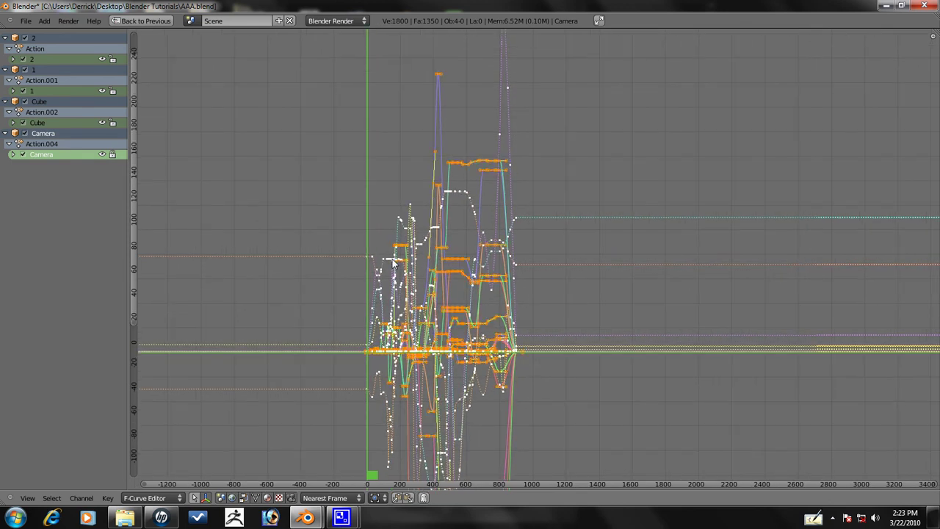
key(g)
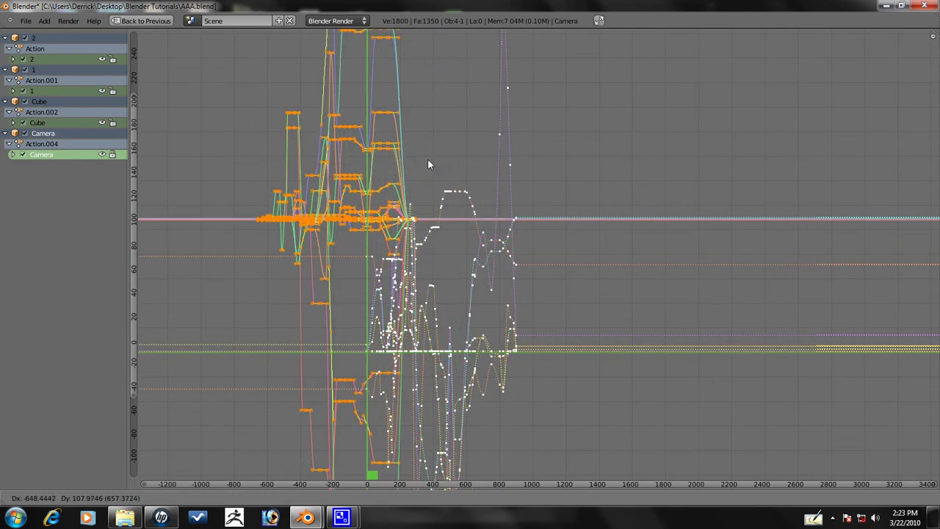
right_click(403, 207)
scroll(404, 209, up, 1)
scroll(404, 213, up, 2)
middle_drag(409, 331, 404, 285)
click(615, 135)
- Set the interpolation mode of the selected keyframes to Bezier and clean the keyframes with the Camera channel group active
click(82, 497)
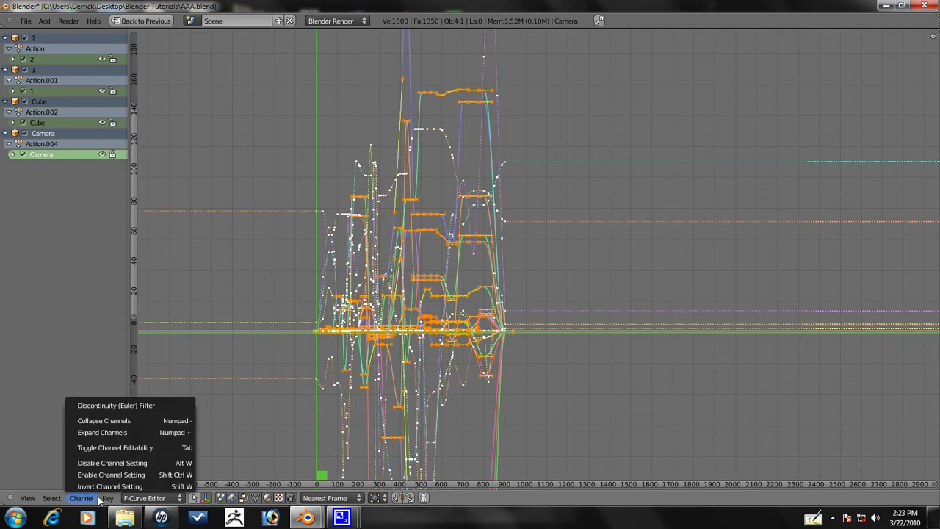
click(108, 498)
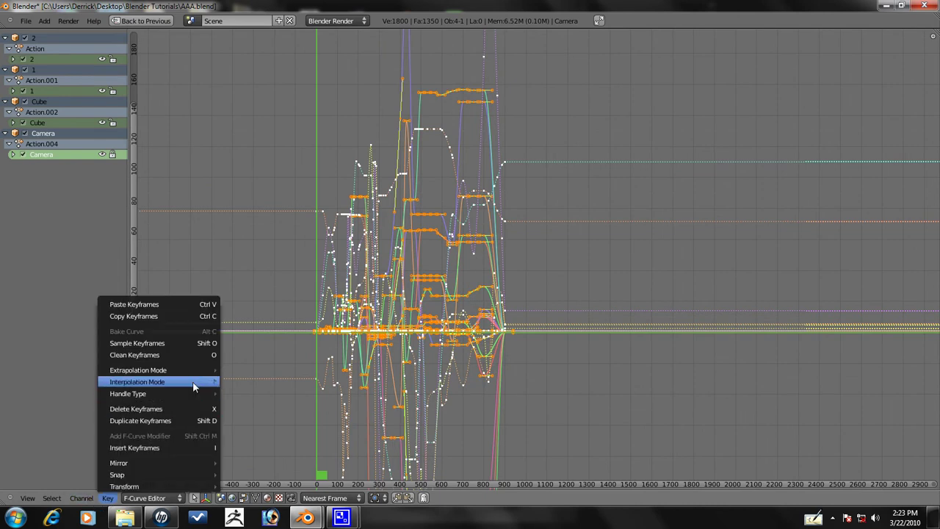
mouse_move(199, 382)
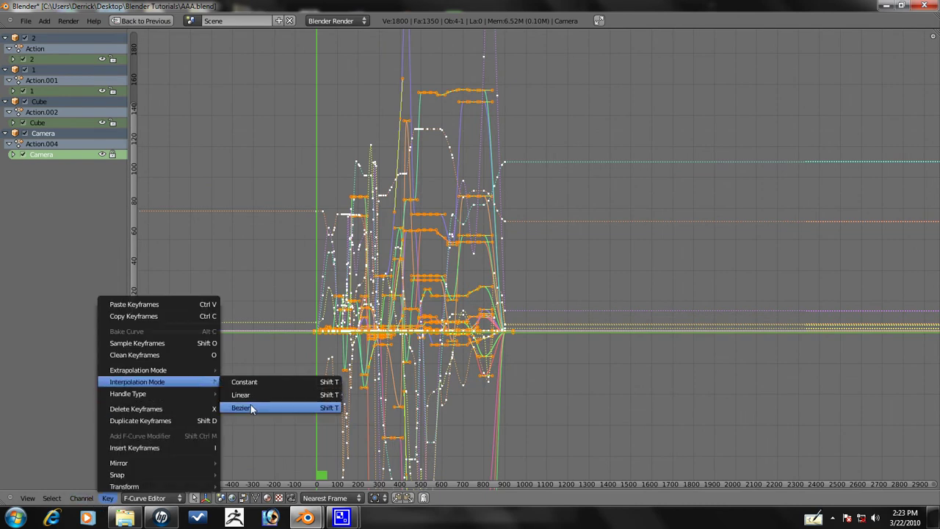
click(250, 407)
click(107, 498)
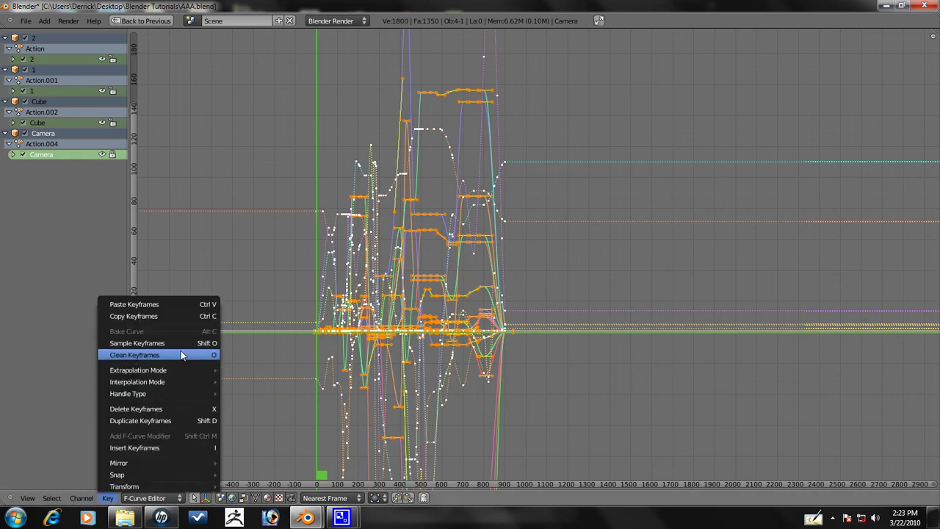
click(182, 354)
click(110, 499)
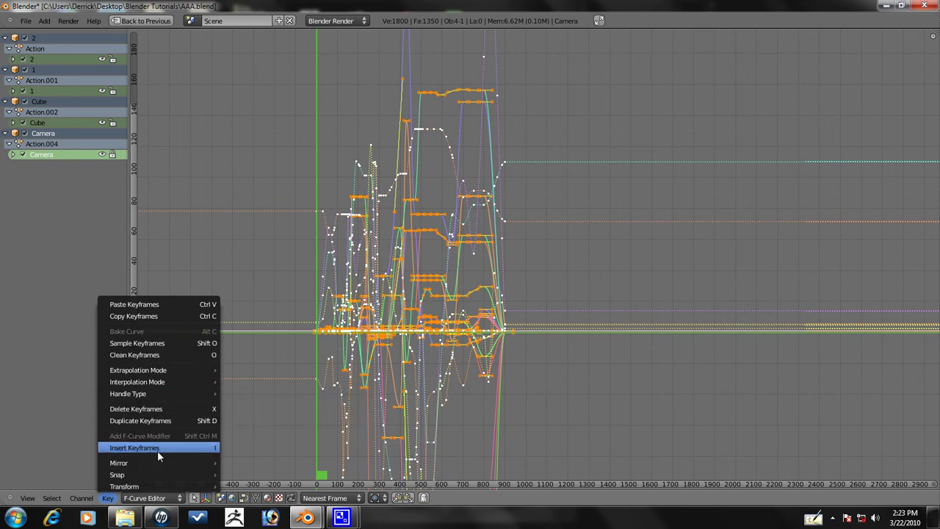
click(83, 499)
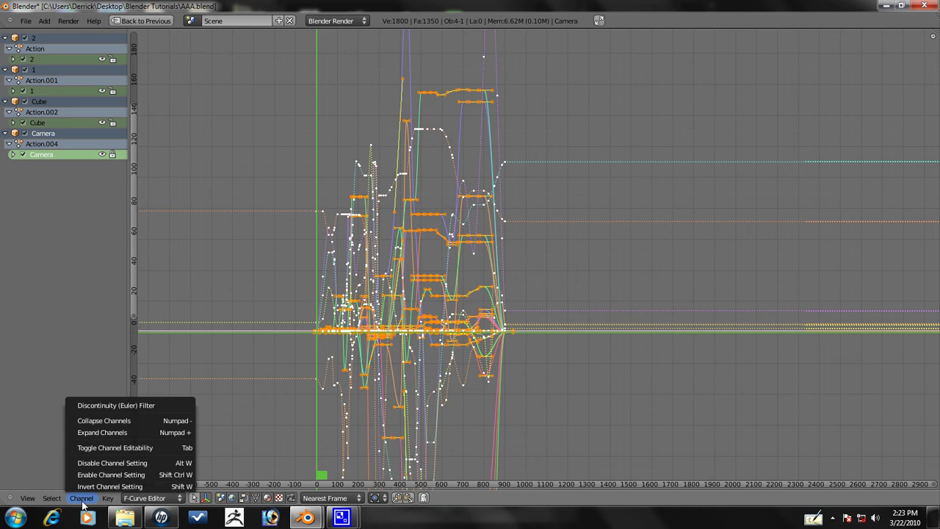
click(142, 499)
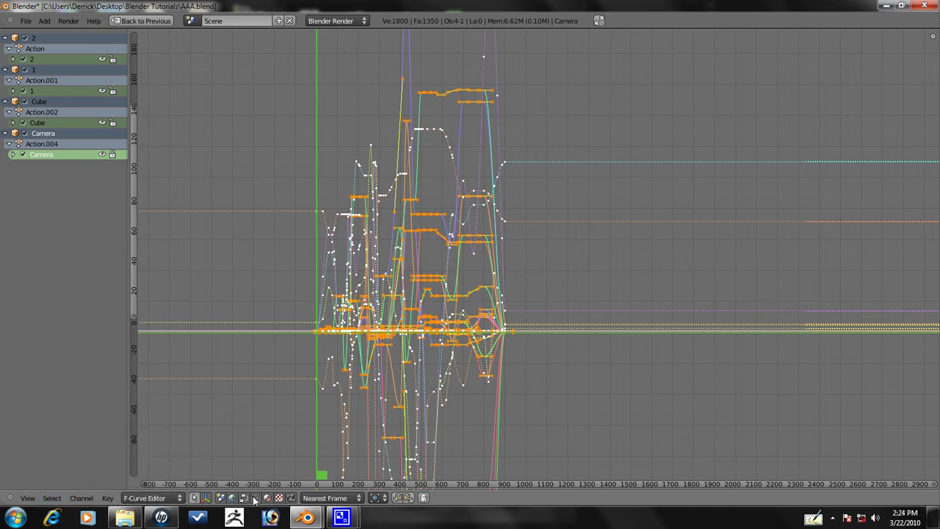
scroll(140, 77, up, 2)
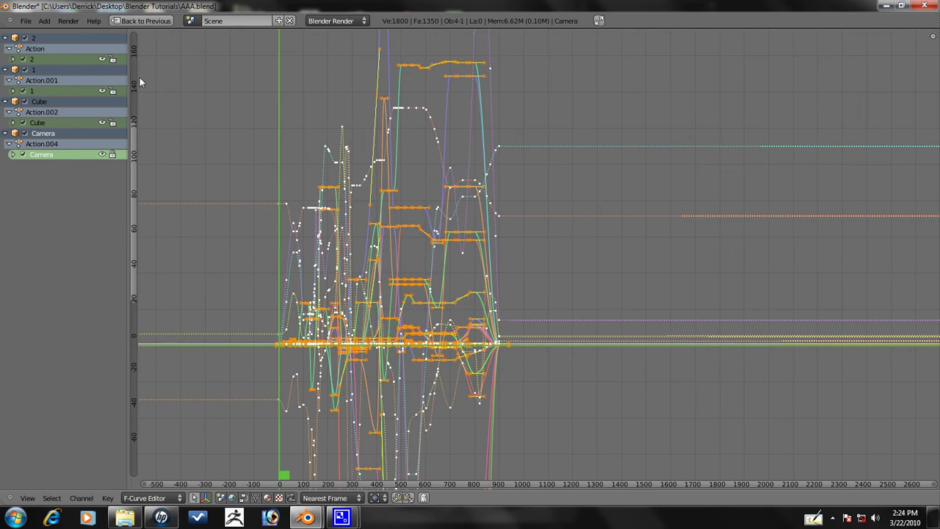
scroll(175, 129, down, 3)
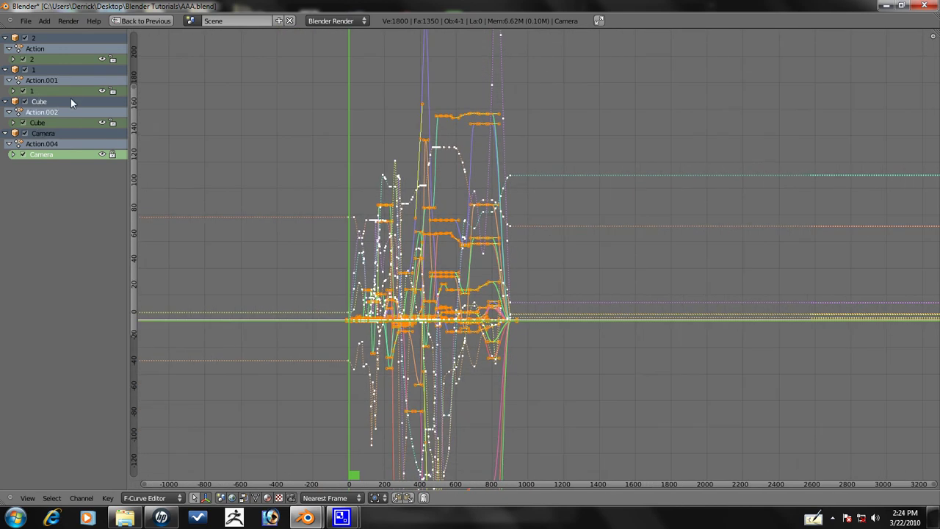
- Make the Cube channel group active, keep it editable and select all keyframes of the unlocked objects
click(71, 123)
key(a)
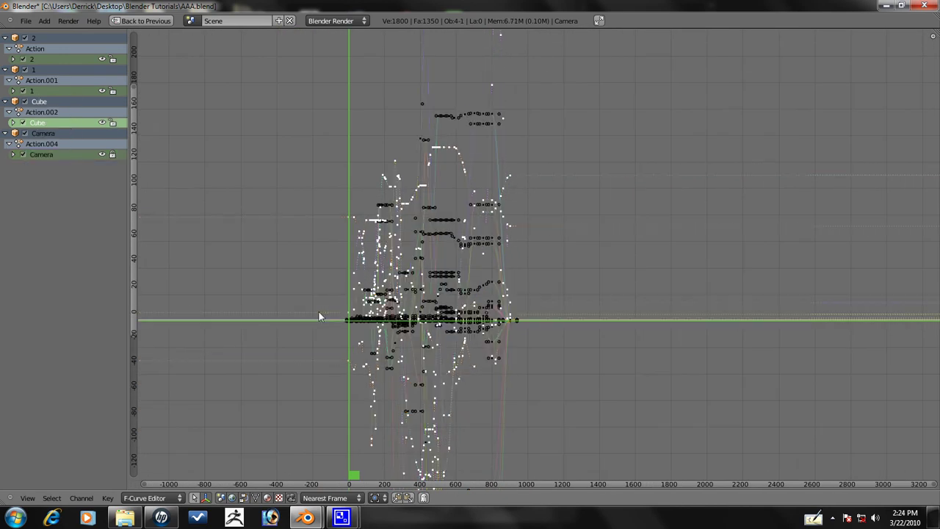
key(a)
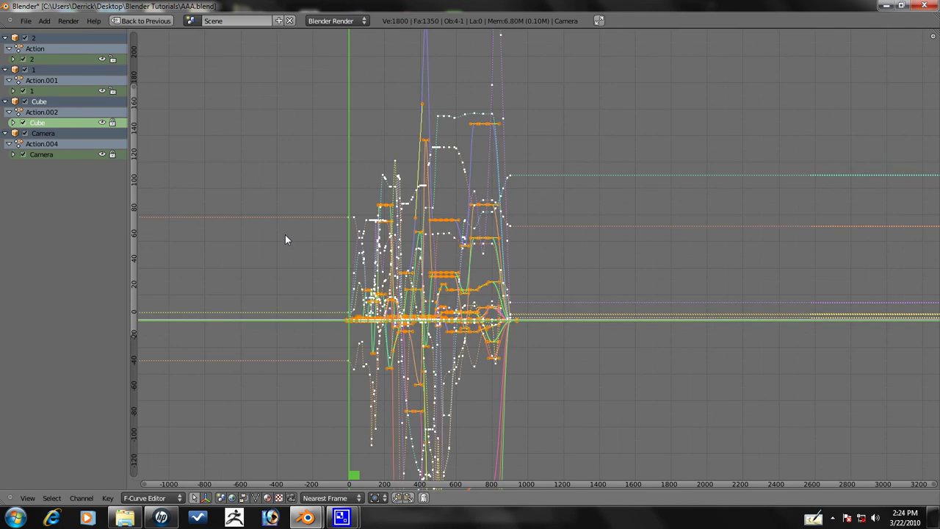
click(72, 91)
key(a)
click(95, 156)
key(a)
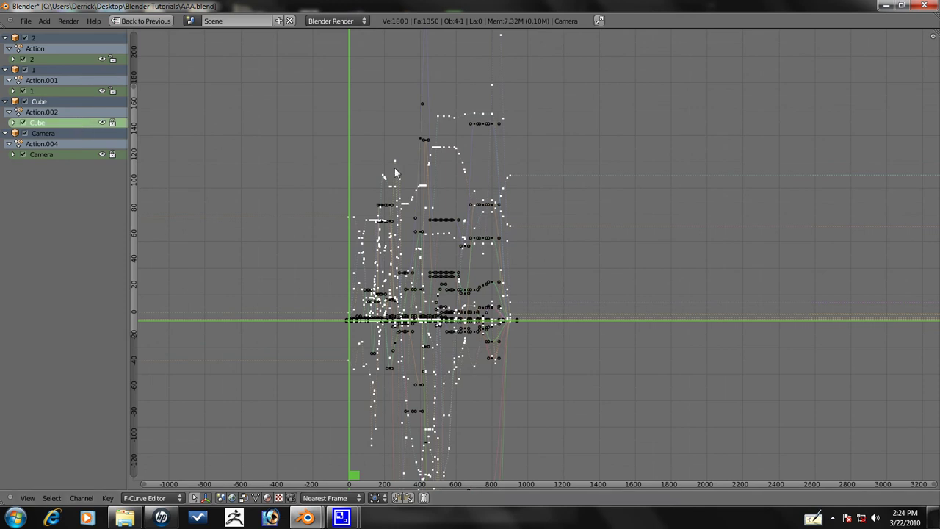
key(a)
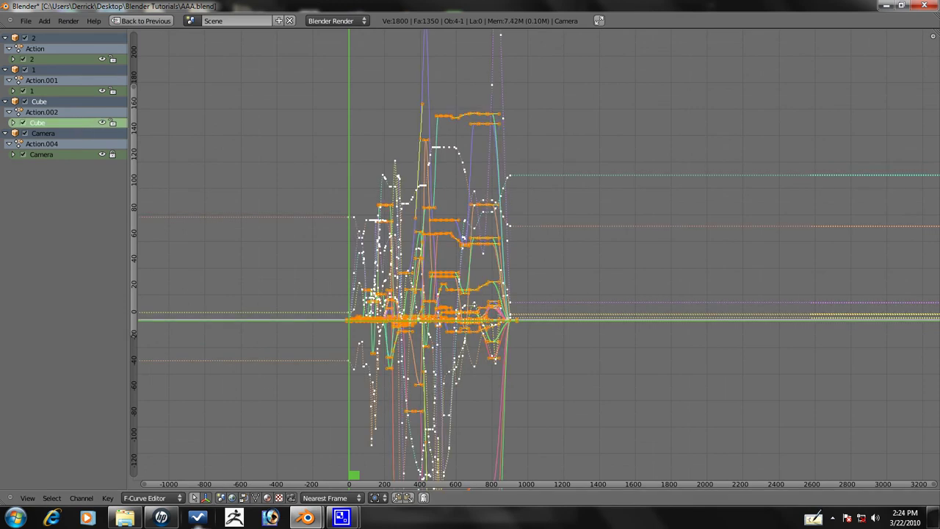
- Set the keyframe interpolation to Bezier and clean the keyframes with the Cube channel group active
click(106, 498)
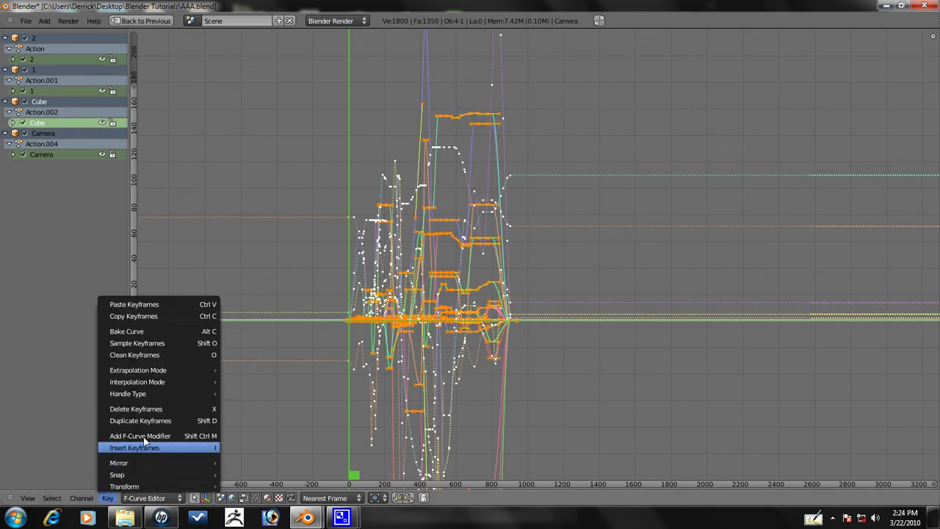
mouse_move(156, 397)
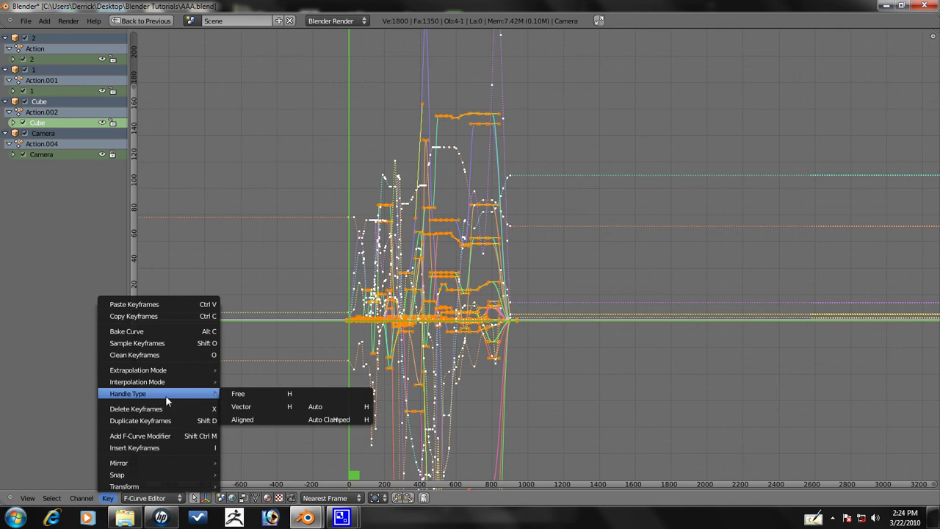
mouse_move(179, 381)
click(257, 408)
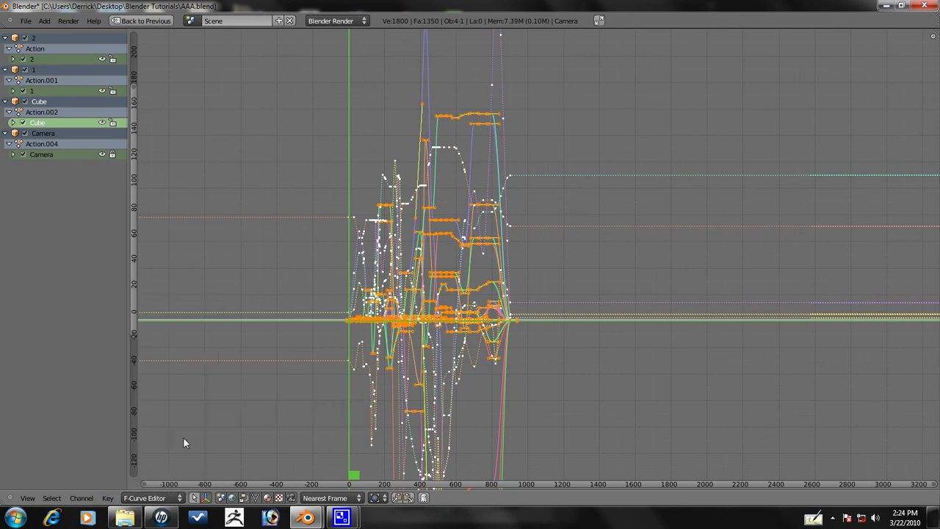
click(106, 498)
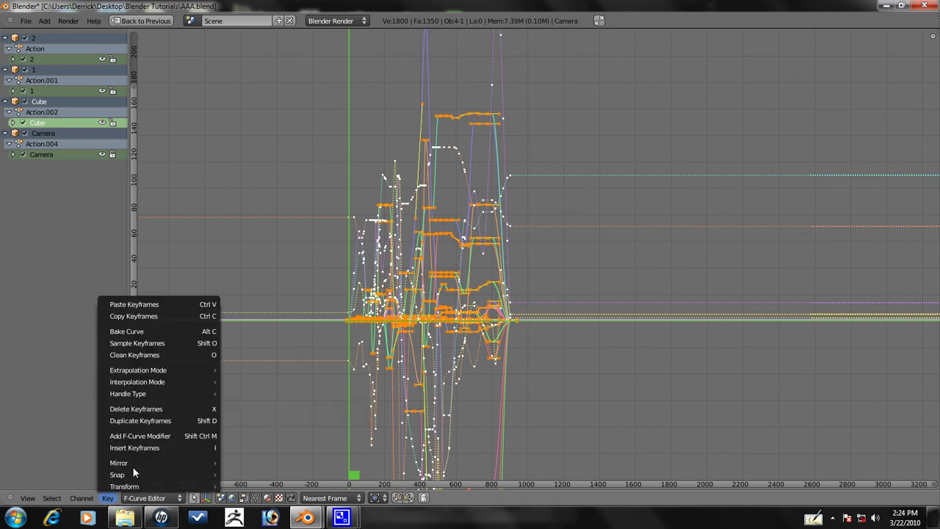
click(157, 355)
scroll(147, 382, down, 1)
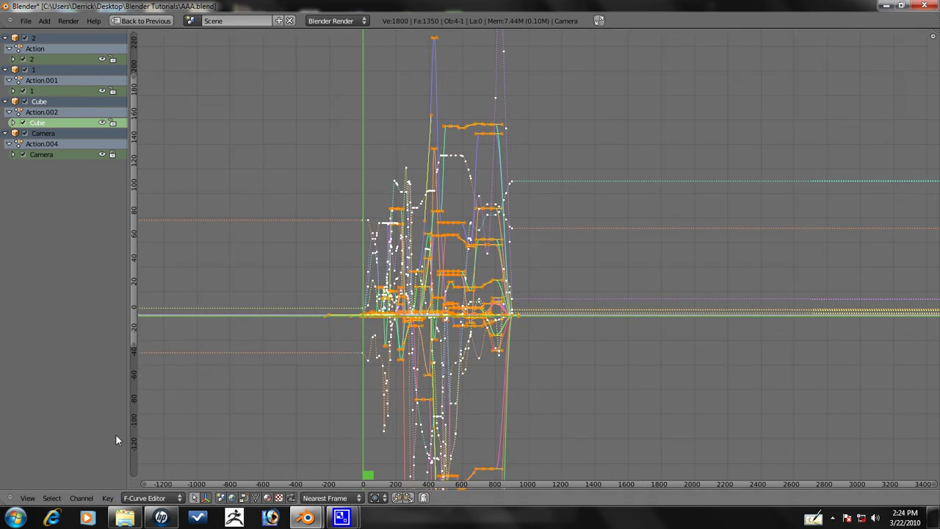
- Activate empty 1's channel group, keep it editable with the keyframes selected, and clean its keyframes
click(60, 91)
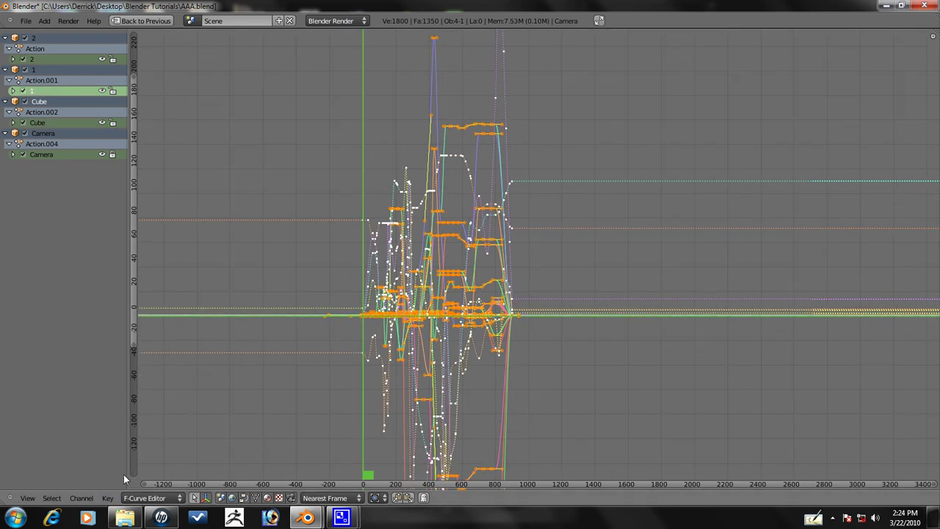
key(Tab)
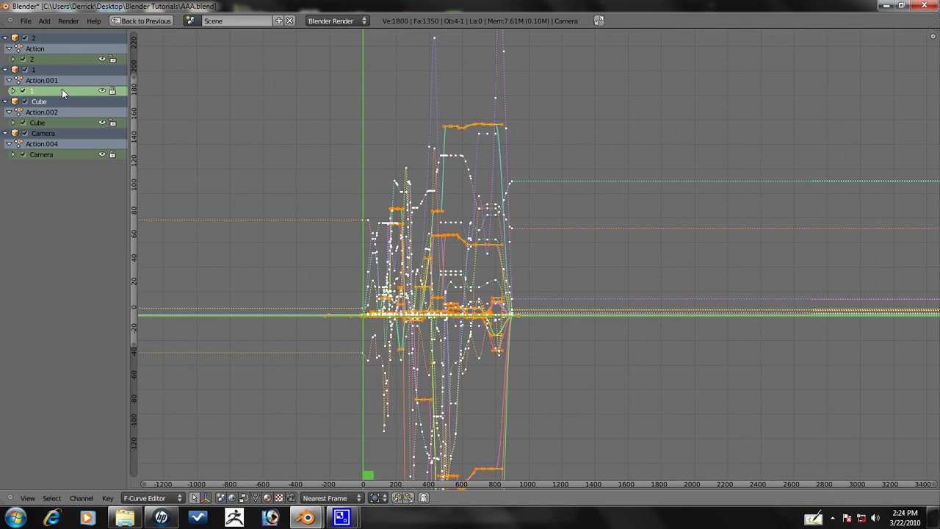
key(a)
key(a)
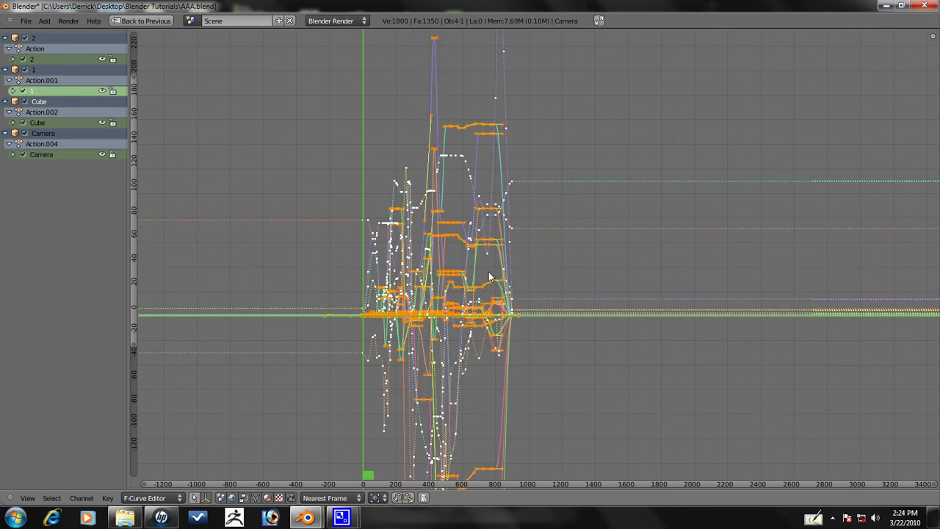
click(108, 499)
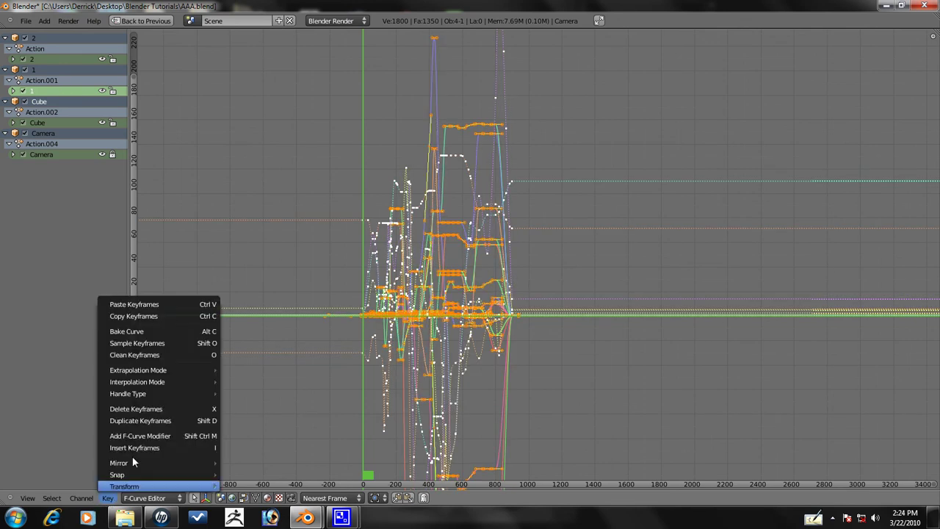
click(171, 355)
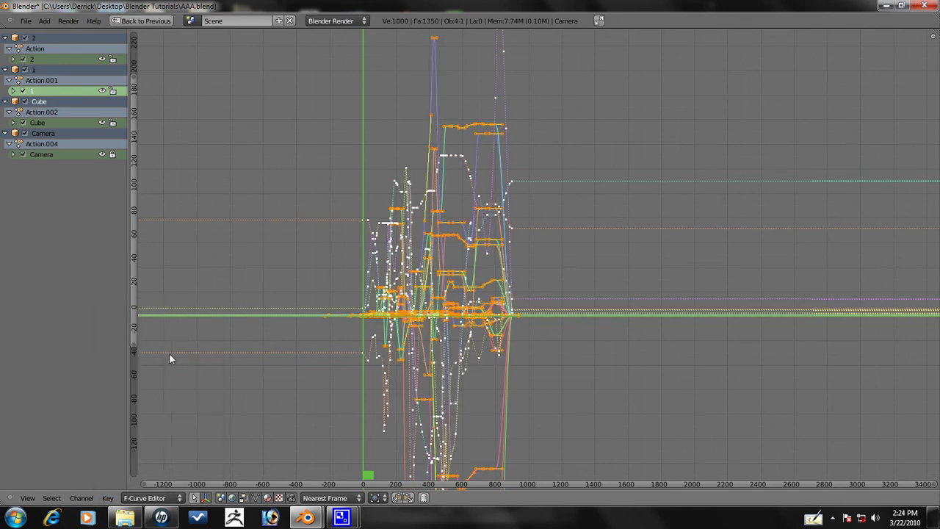
- Activate empty 2's channel group and clean its keyframes
click(74, 59)
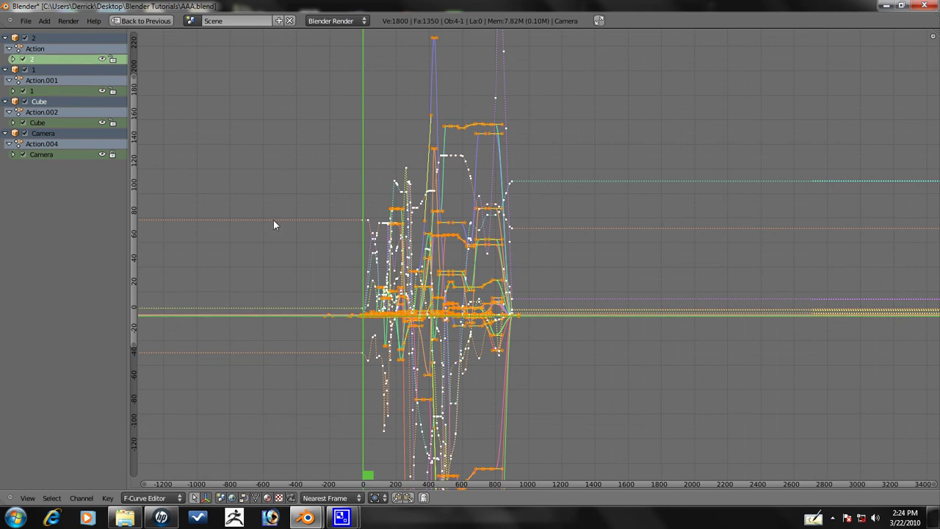
click(108, 498)
click(145, 354)
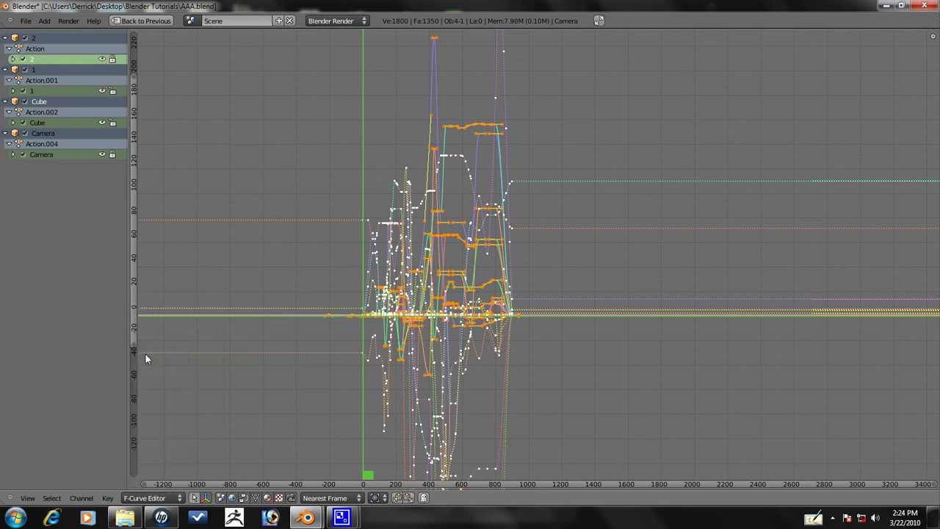
- Return to the full Animation layout and preview the animation through the camera, scrubbing up to frame 248
key(ctrl+Up)
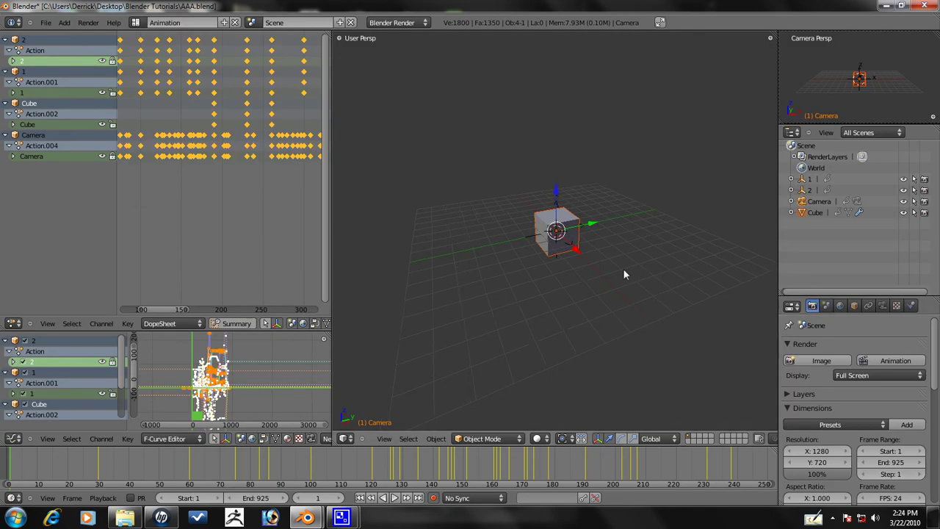
key(KP_0)
key(alt+a)
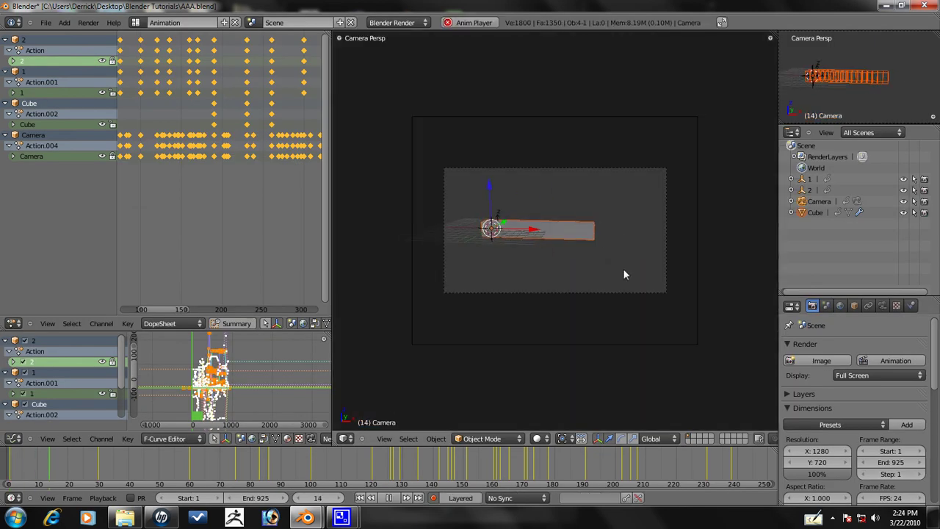
key(Escape)
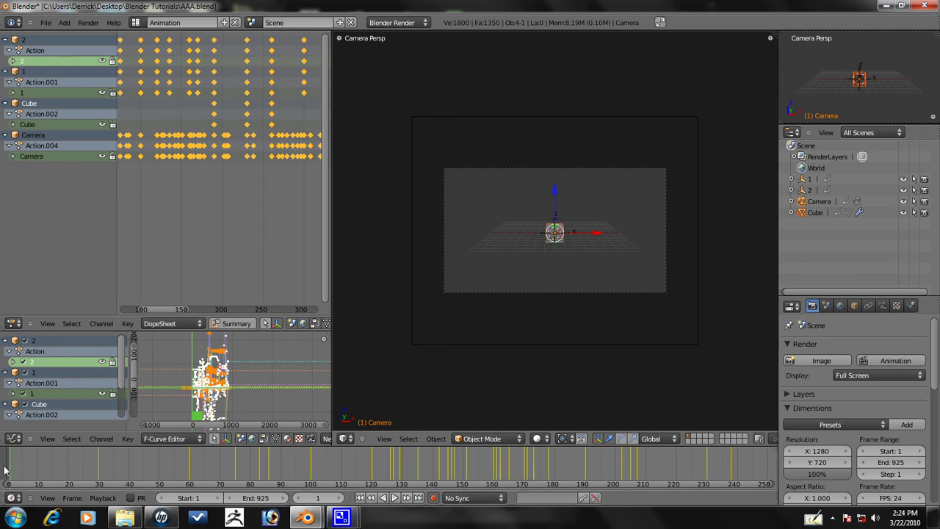
drag(13, 465, 108, 469)
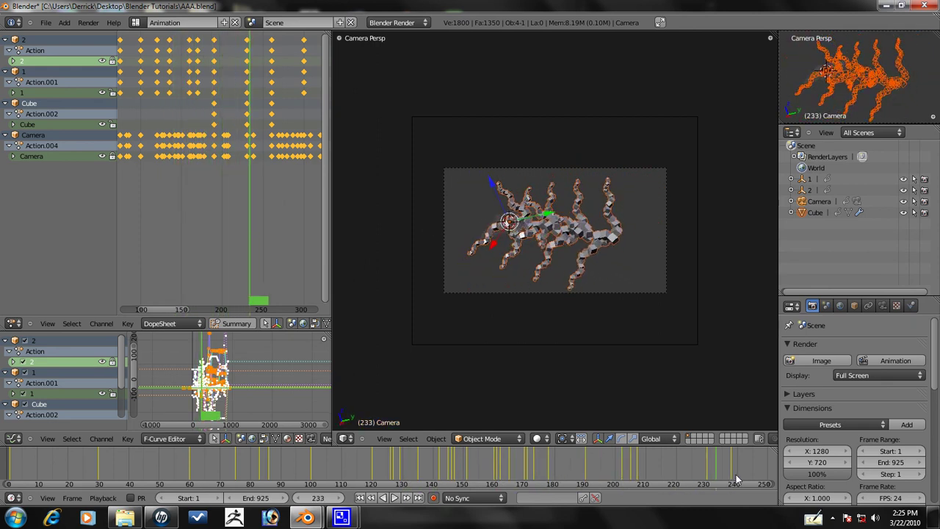
mouse_move(342, 519)
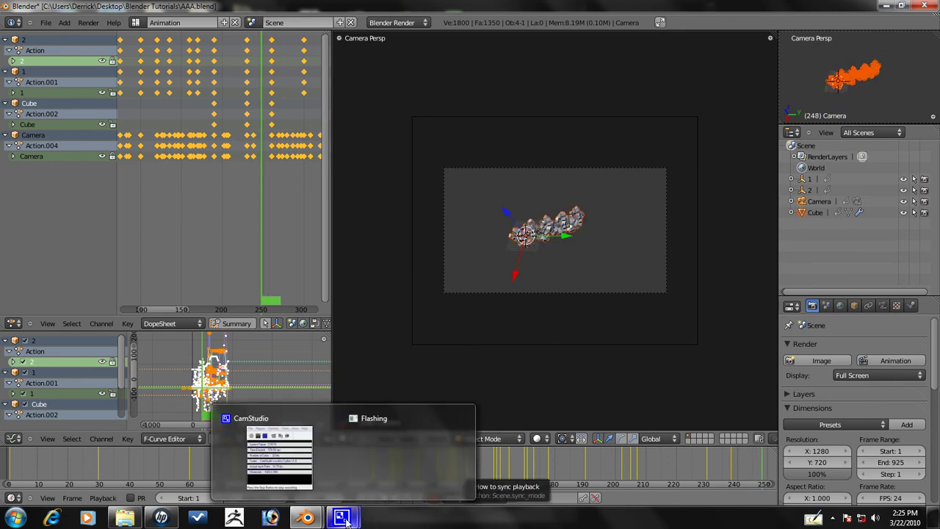
click(308, 481)
click(524, 2)
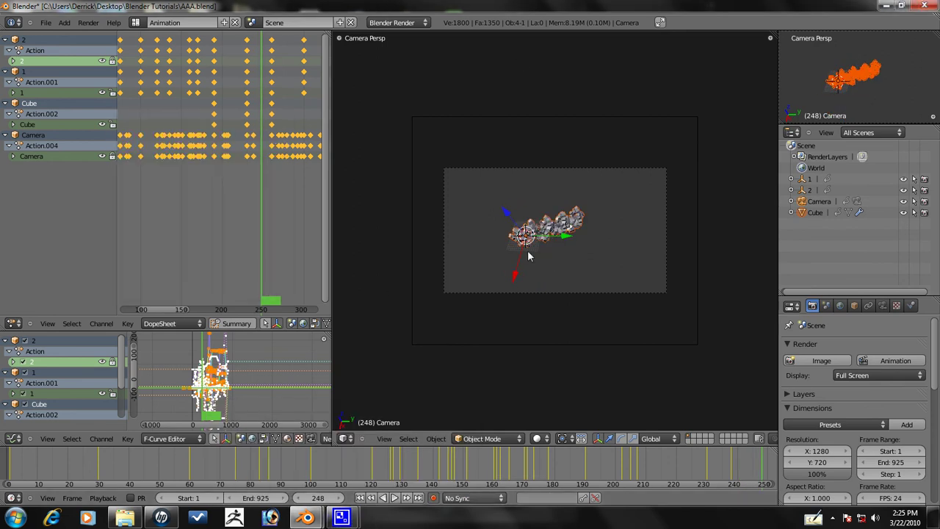
- Preview the rest of the cube array animation through the camera, scrubbing the timeline from frame 248 to about frame 654
middle_drag(558, 472, 698, 449)
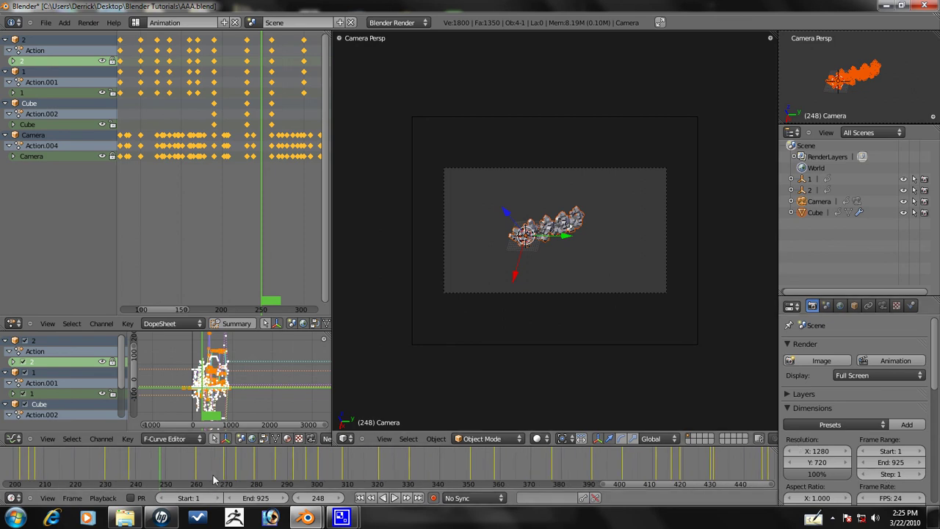
drag(213, 475, 573, 471)
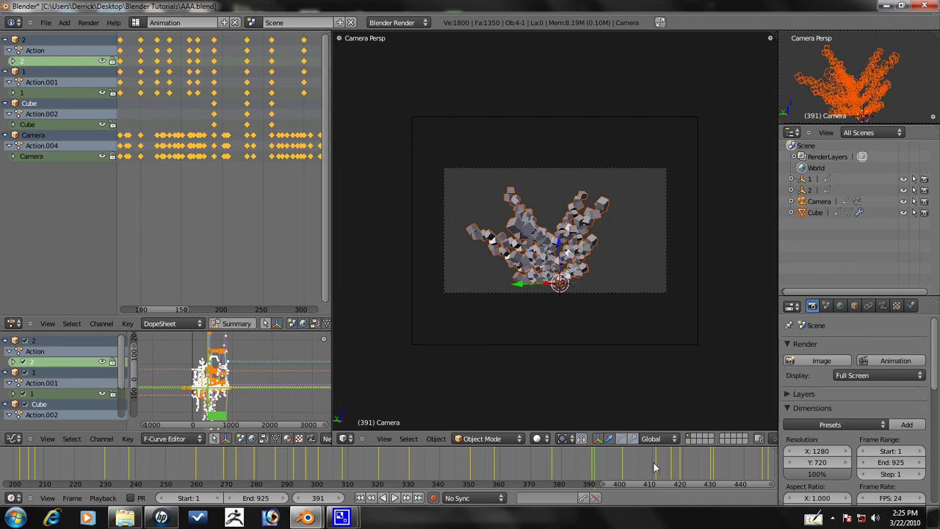
drag(655, 468, 718, 468)
middle_drag(725, 471, 60, 479)
drag(60, 476, 718, 477)
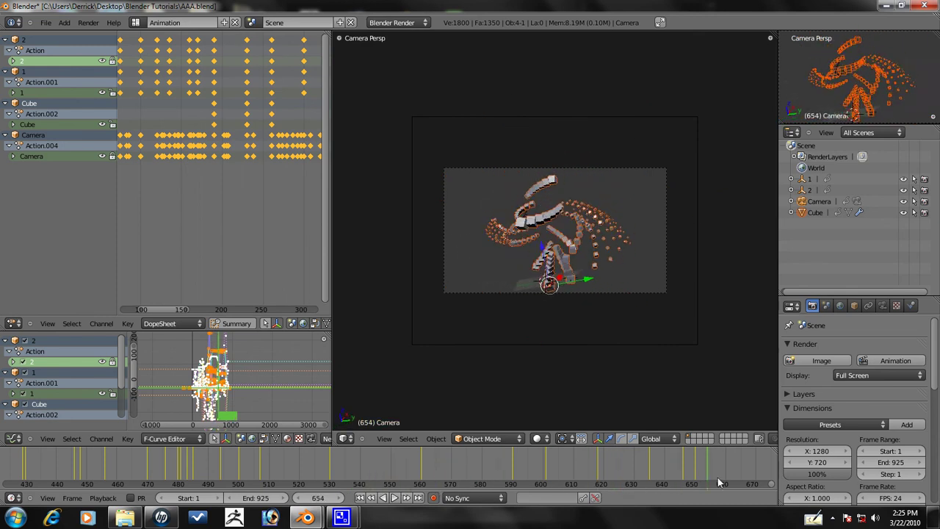
- Switch to the Default screen layout, rewind the animation to frame 1 and select the camera
click(134, 23)
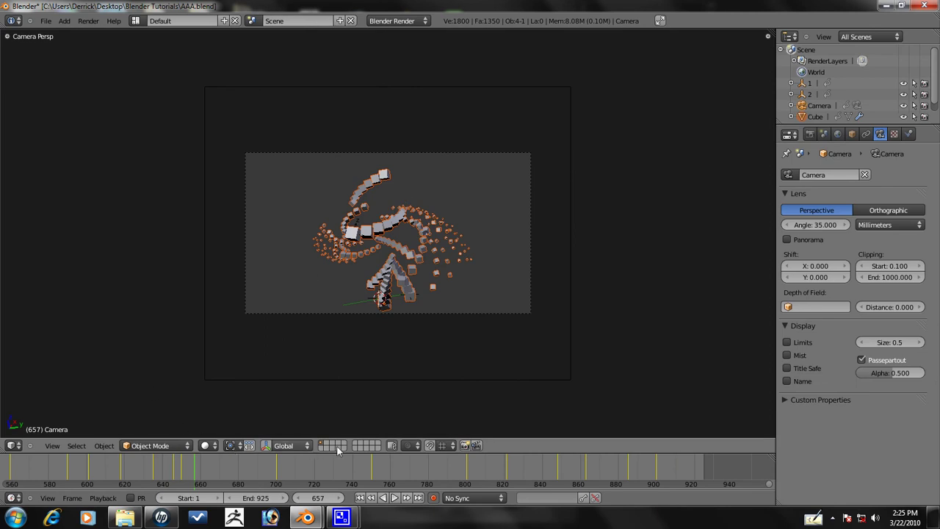
click(360, 498)
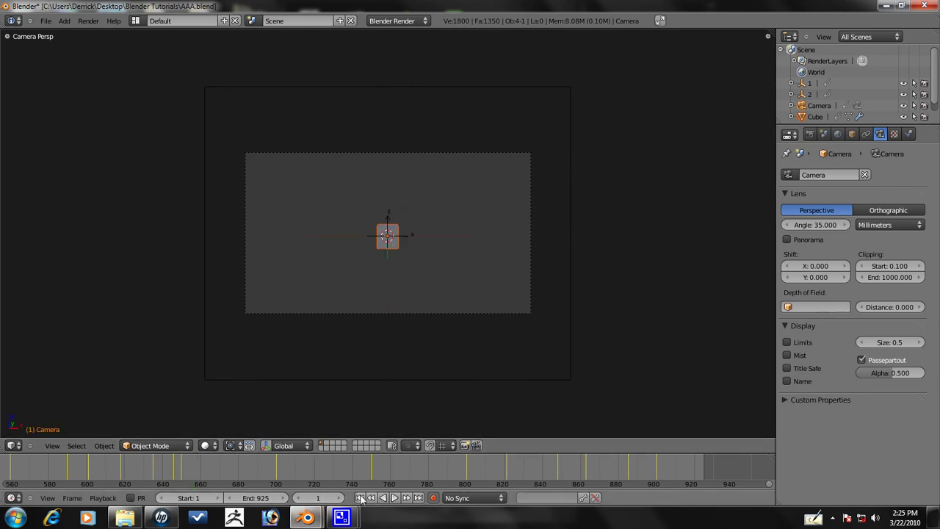
right_click(574, 325)
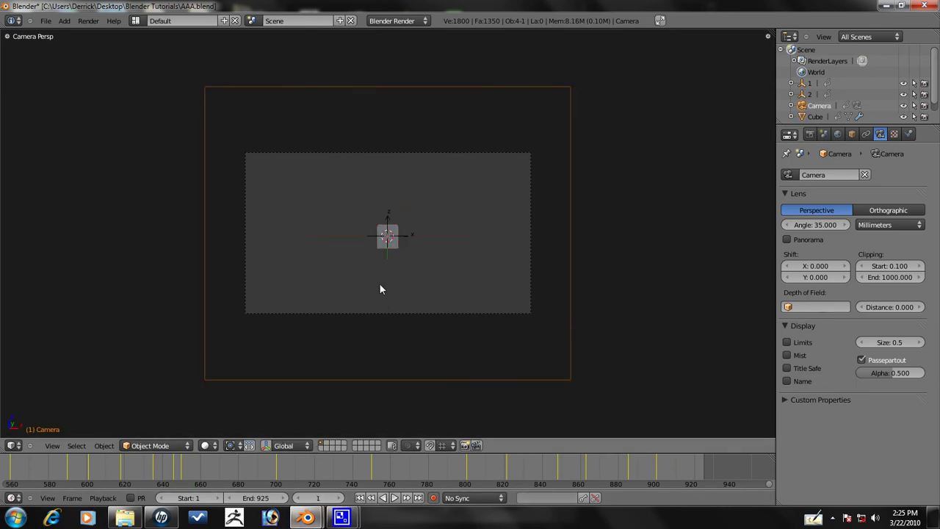
- Save the finished animation scene to the existing file AAA.blend
click(46, 20)
click(63, 99)
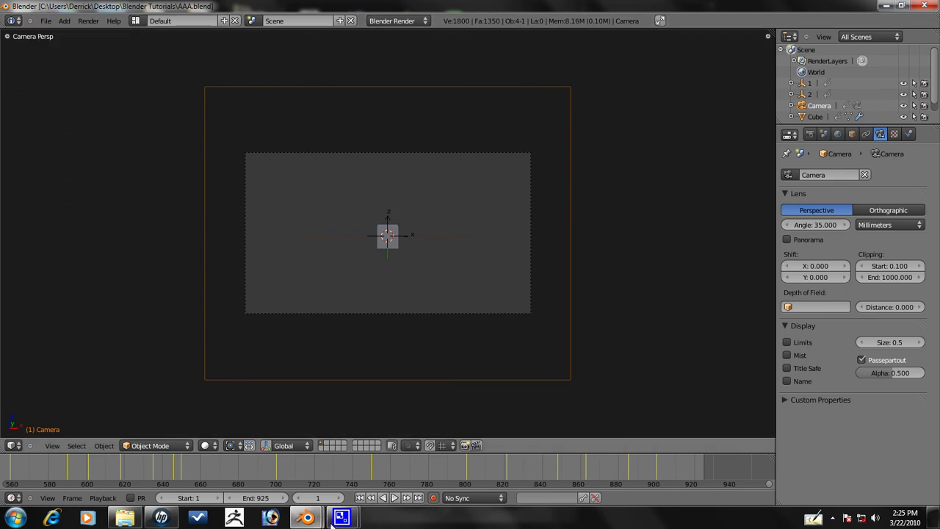
mouse_move(341, 517)
click(280, 465)
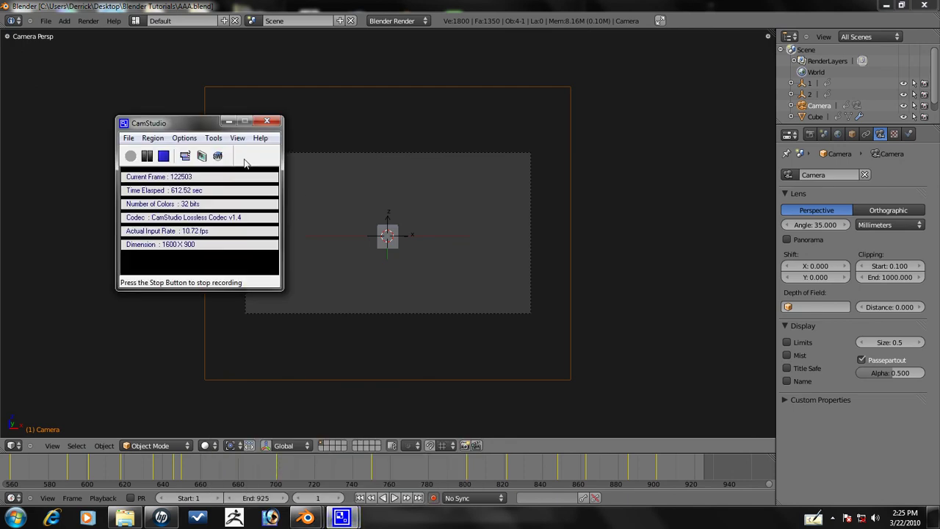
click(294, 11)
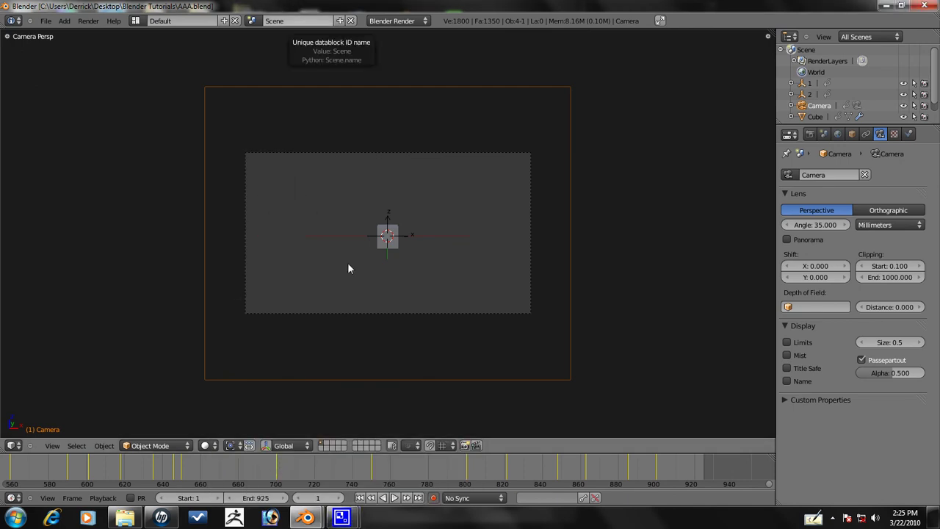